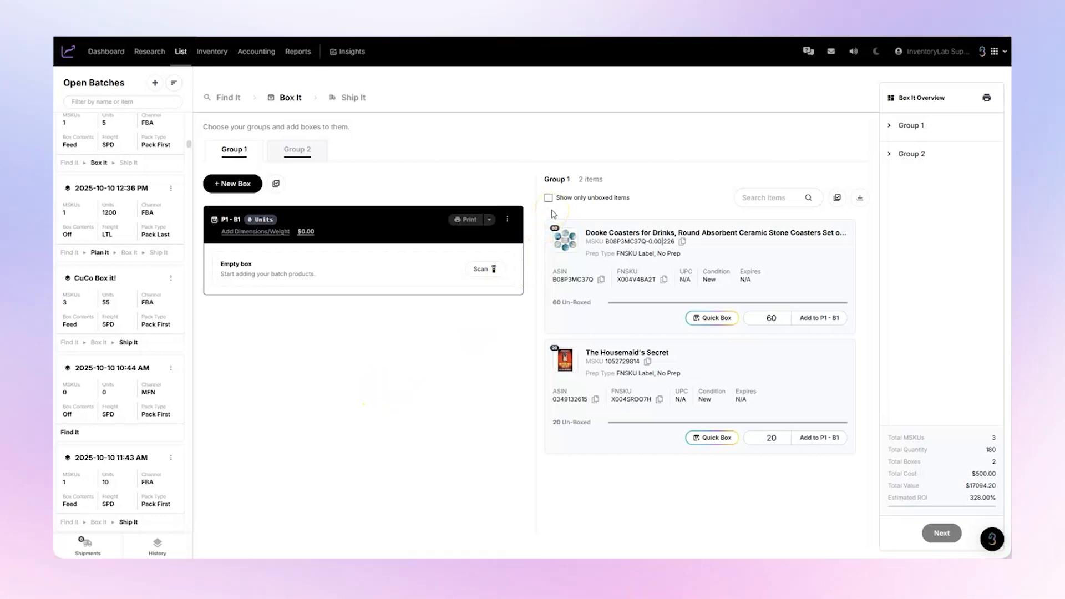
Step: Show only unboxed items in Group 1 and select just the Dooke Coasters for bulk editing
{"action": "left_click", "coordinate": [549, 200]}
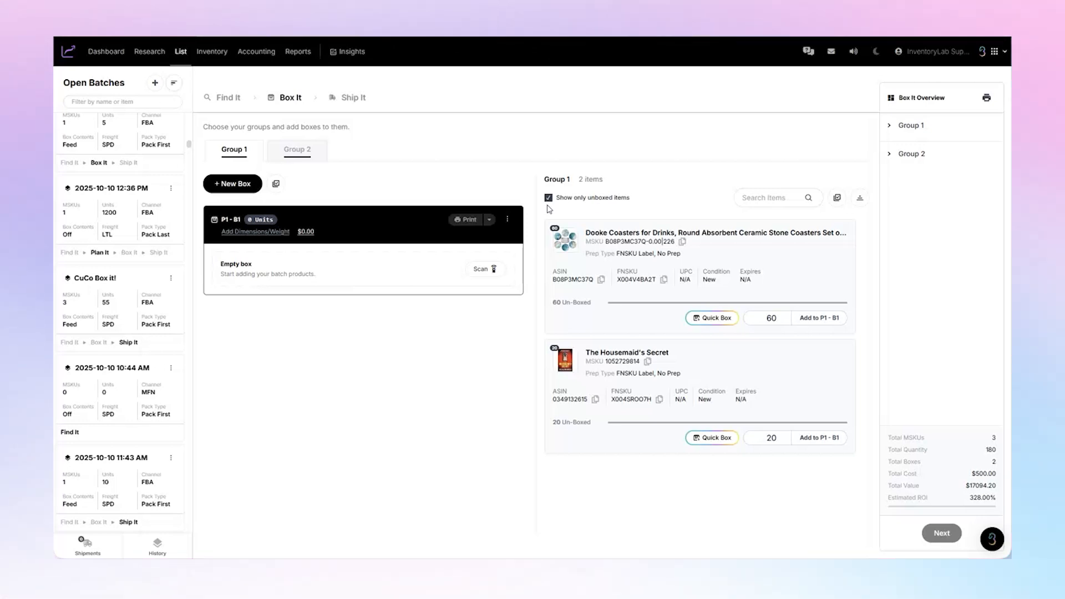
{"action": "left_click", "coordinate": [836, 199]}
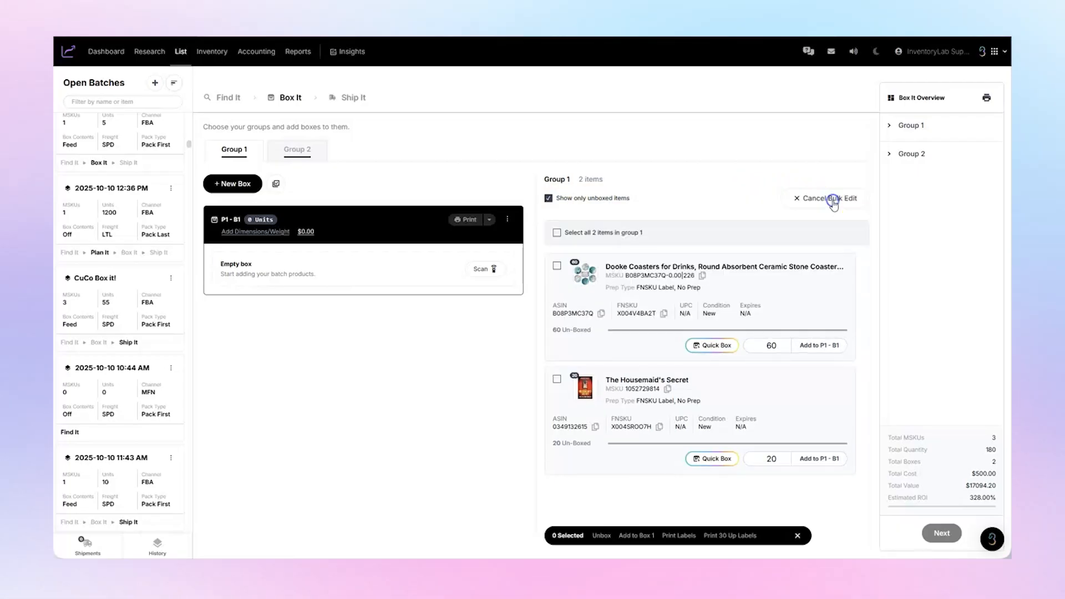
{"action": "left_click", "coordinate": [557, 266]}
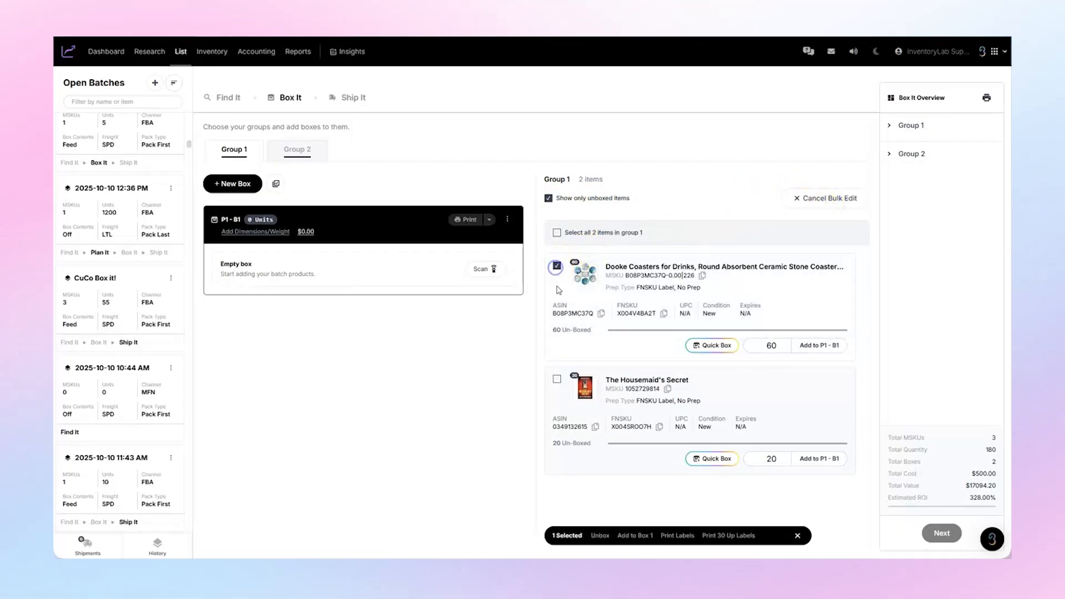
{"action": "left_click", "coordinate": [558, 382]}
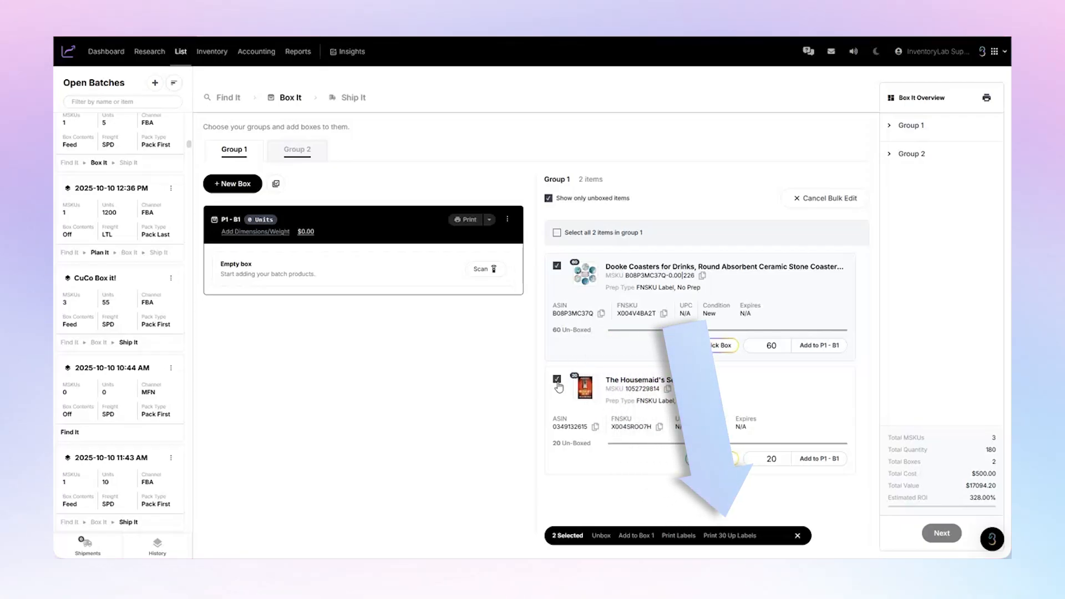
{"action": "left_click", "coordinate": [561, 397]}
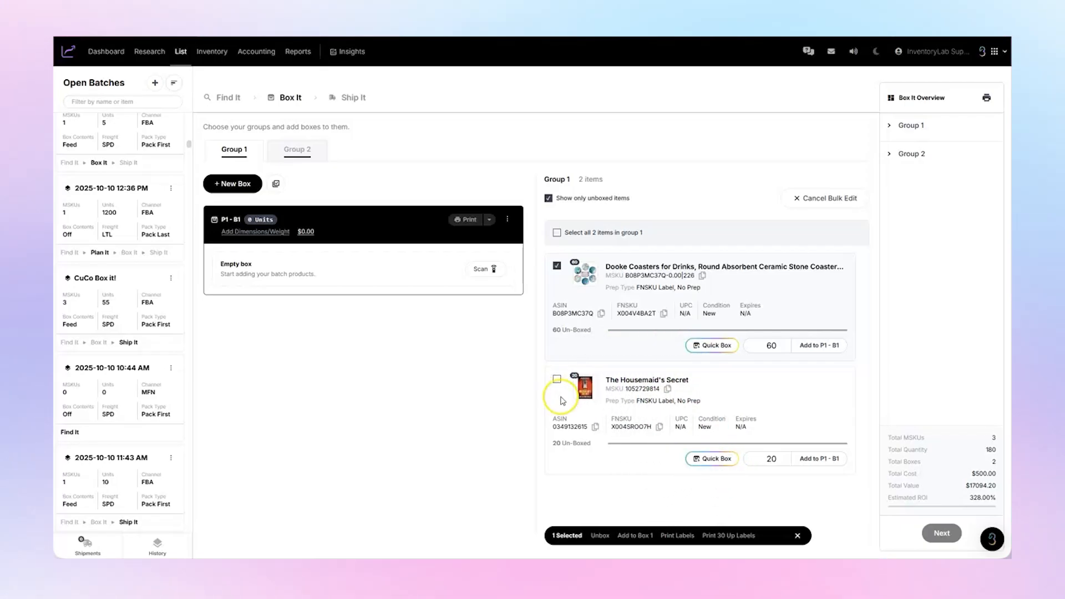
Step: Print 10 labels for the selected coasters and exit bulk editing
{"action": "left_click", "coordinate": [672, 536]}
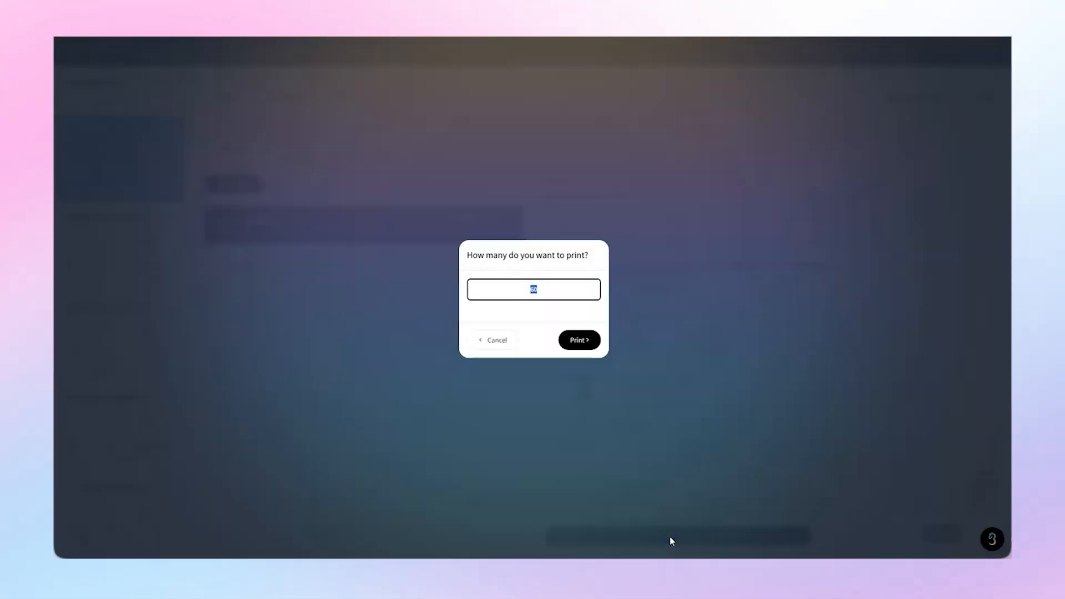
{"action": "type", "text": "10"}
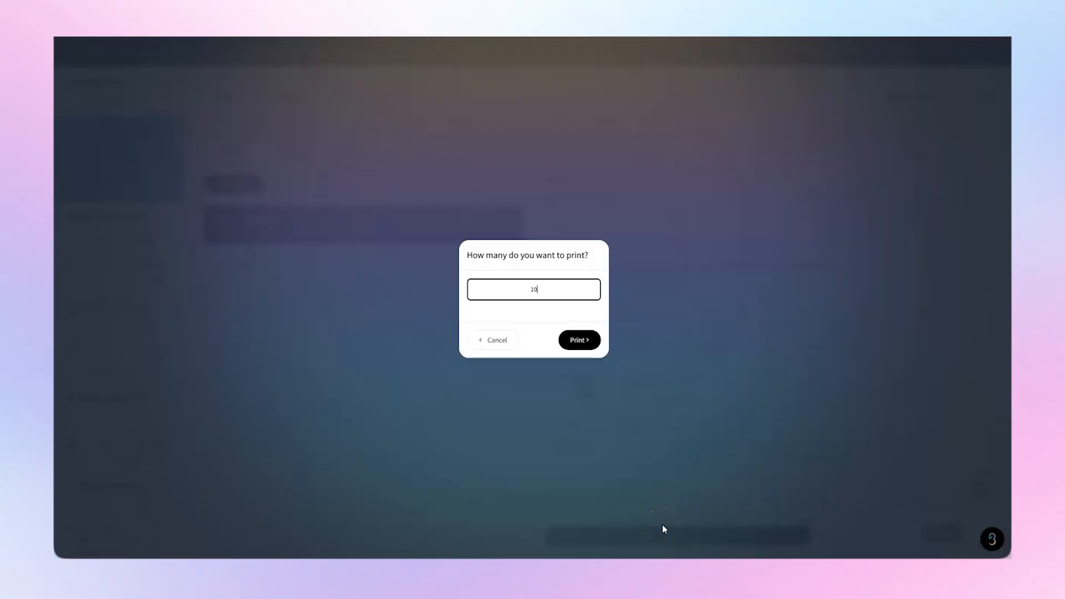
{"action": "key", "text": "Return"}
{"action": "left_click", "coordinate": [798, 199]}
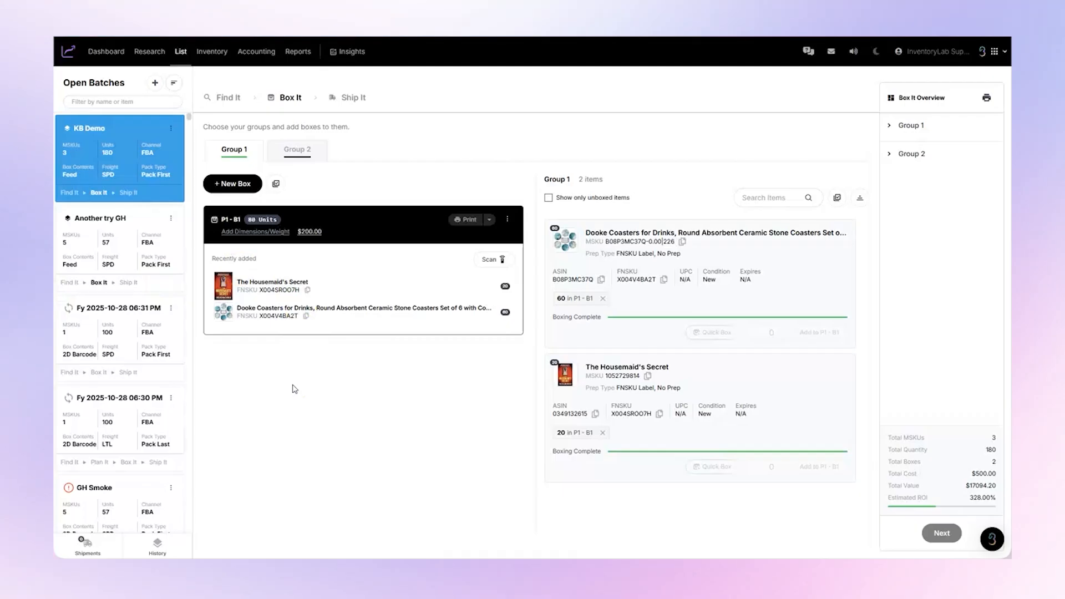
Step: Set the quantity of The Housemaid's Secret to 40 in the Find It stage and continue the batch to Box It
{"action": "left_click", "coordinate": [234, 97]}
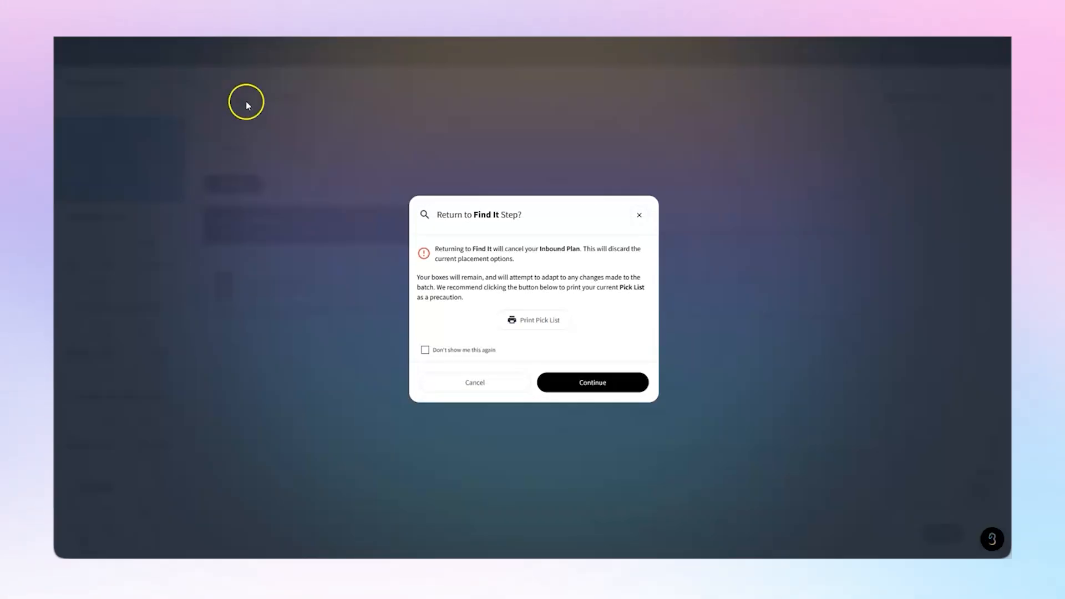
{"action": "left_click", "coordinate": [592, 381]}
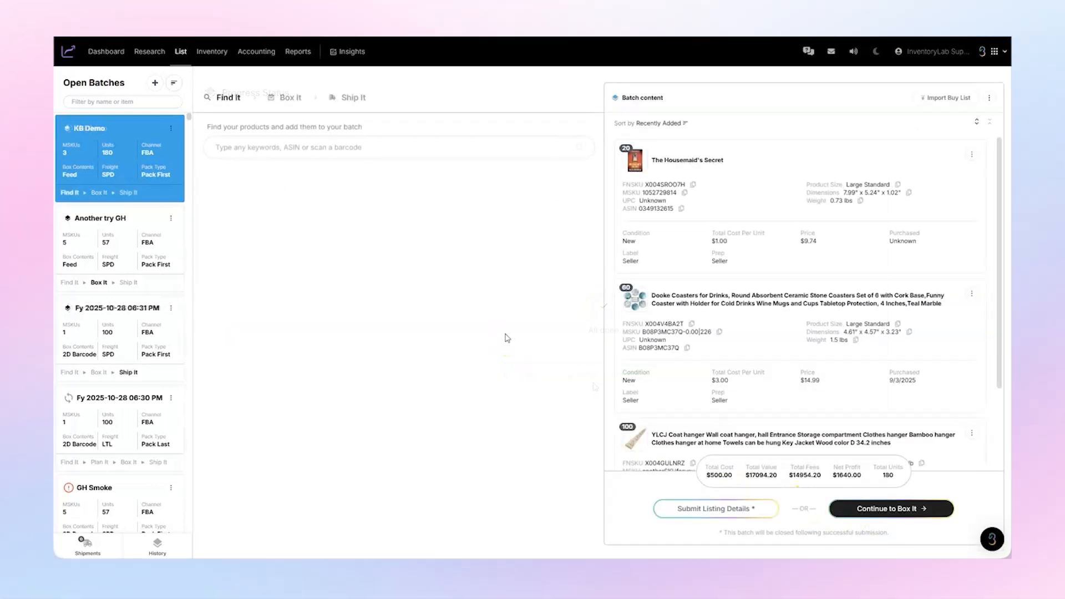
{"action": "left_click", "coordinate": [973, 155]}
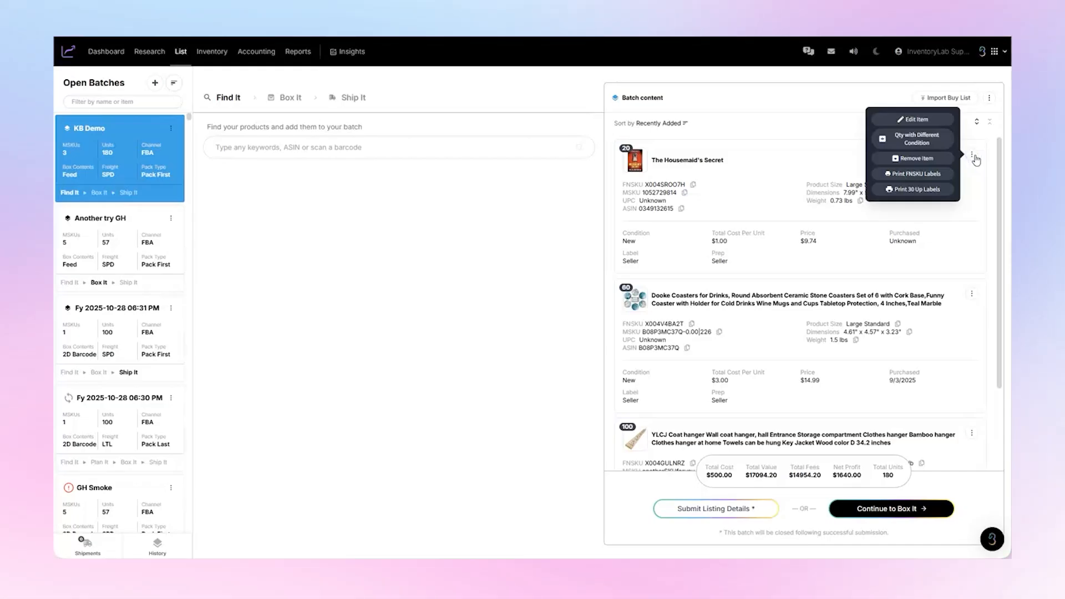
{"action": "left_click", "coordinate": [950, 136]}
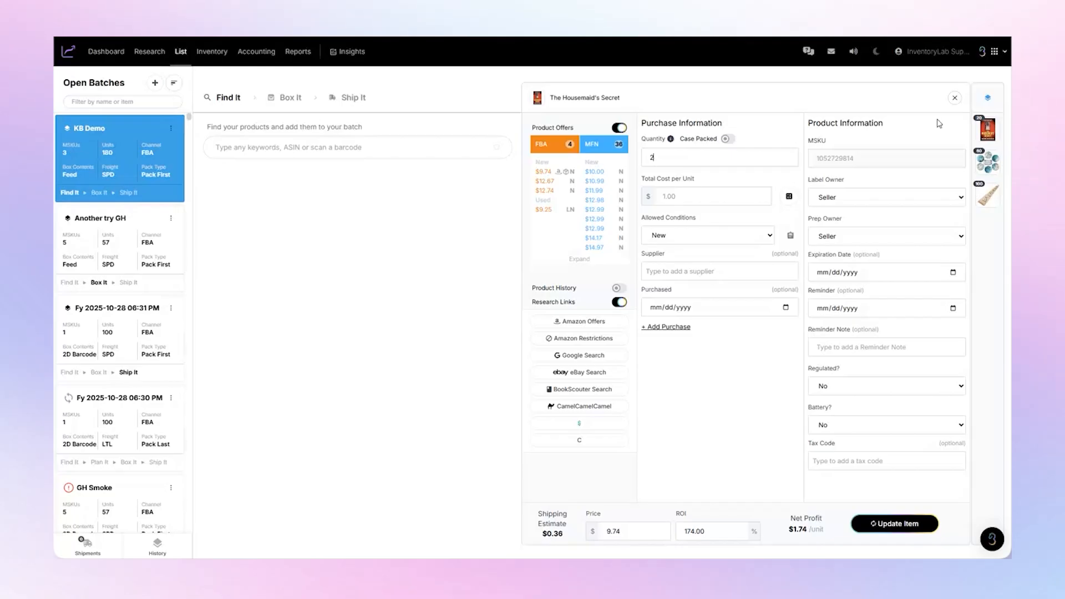
{"action": "key", "text": "BackSpace"}
{"action": "type", "text": "40"}
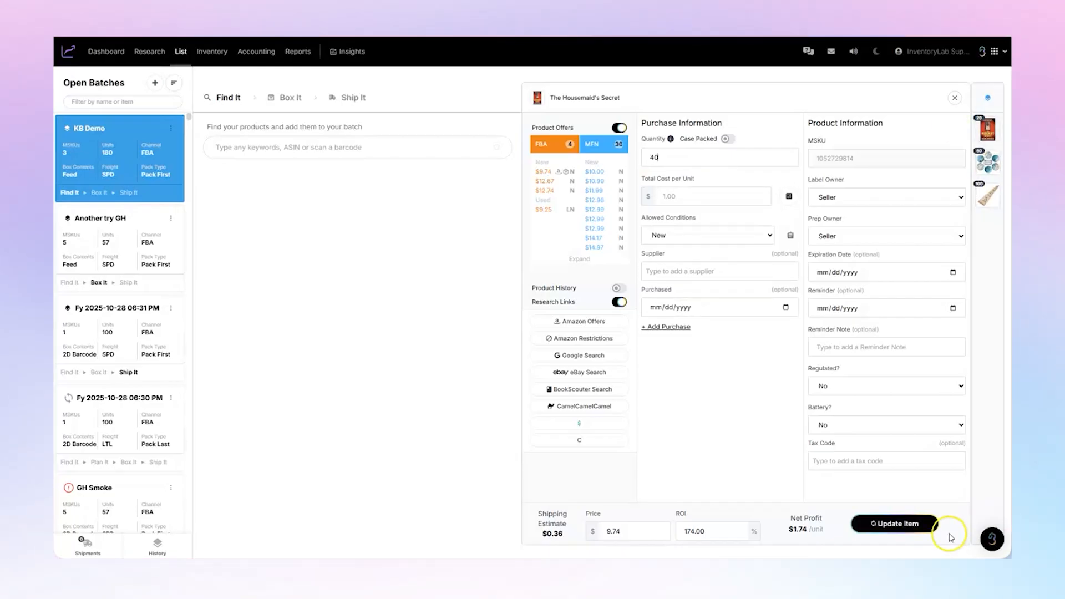
{"action": "left_click", "coordinate": [895, 524]}
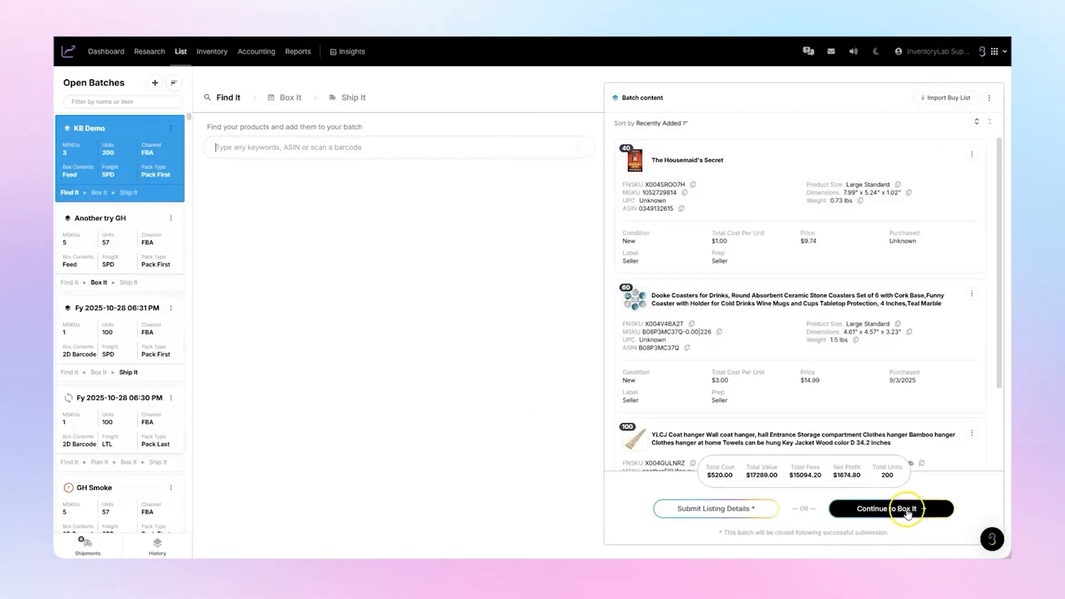
{"action": "left_click", "coordinate": [907, 509]}
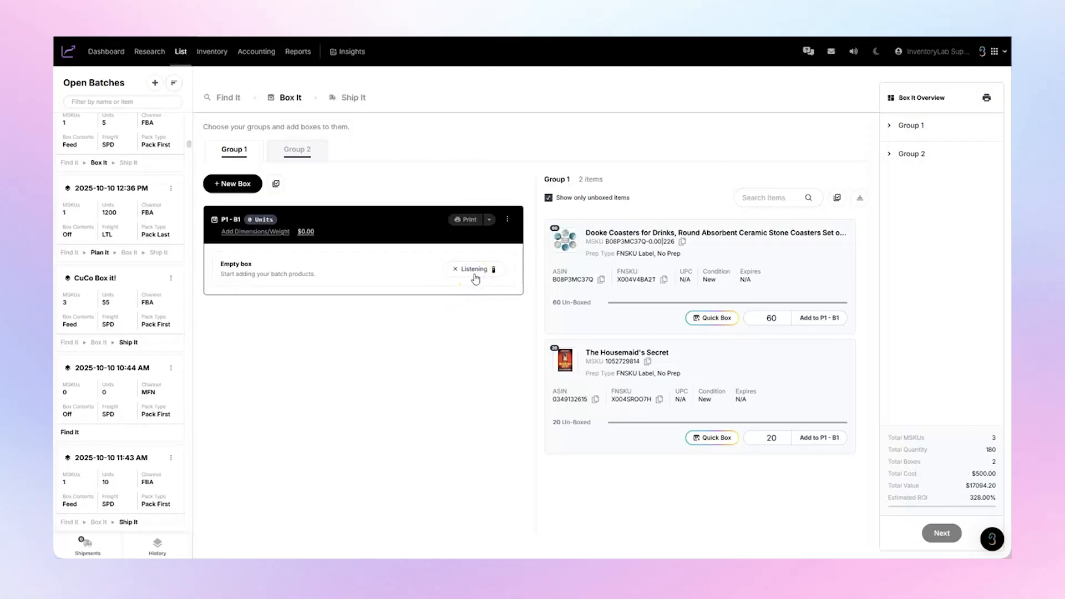
Step: Scan FNSKU X004V4BA2T into box P1 - B1 and set its boxed quantity to 60
{"action": "type", "text": "X004V4BA2T"}
{"action": "key", "text": "Return"}
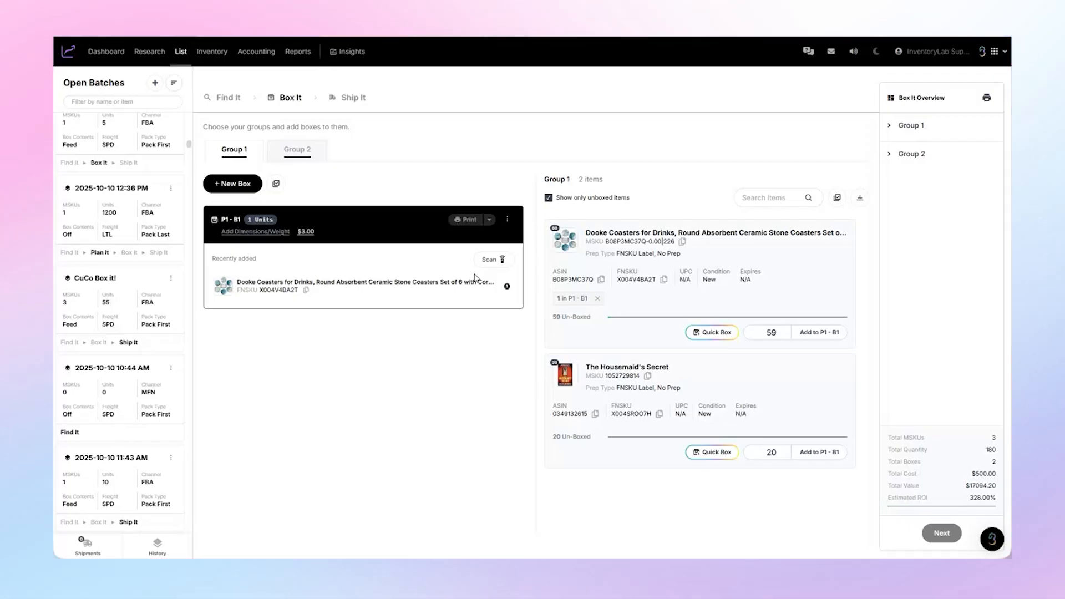
{"action": "mouse_move", "coordinate": [473, 289]}
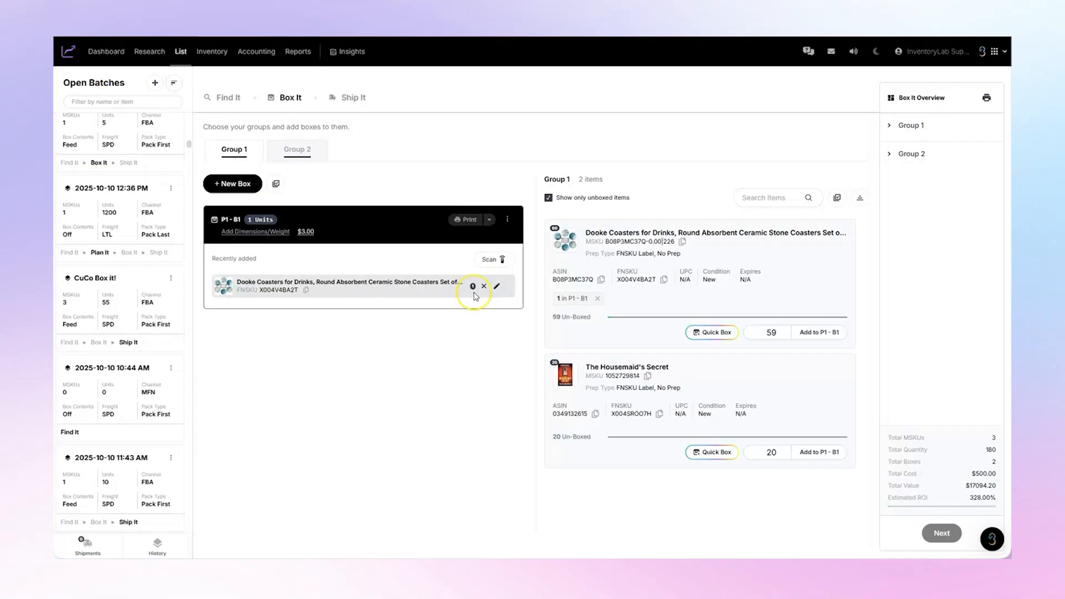
{"action": "left_click", "coordinate": [497, 286]}
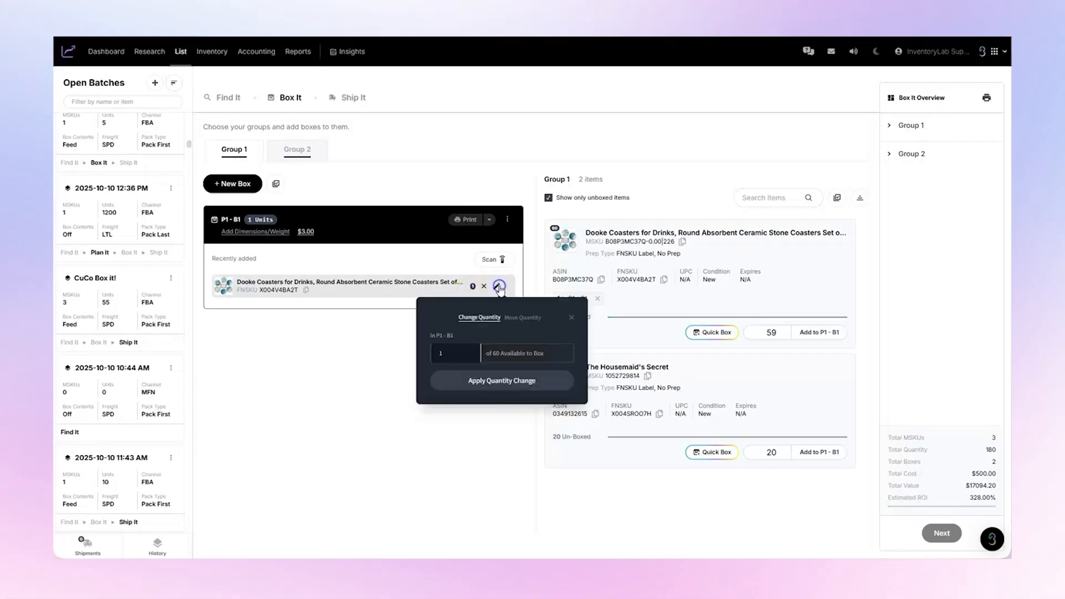
{"action": "left_click", "coordinate": [451, 351]}
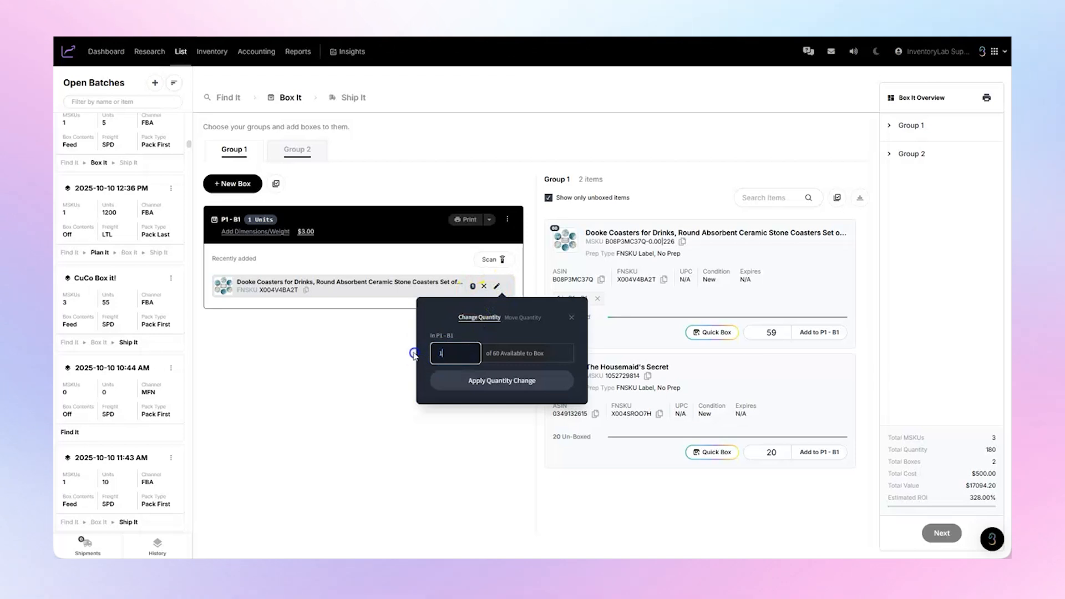
{"action": "key", "text": "BackSpace"}
{"action": "type", "text": "60"}
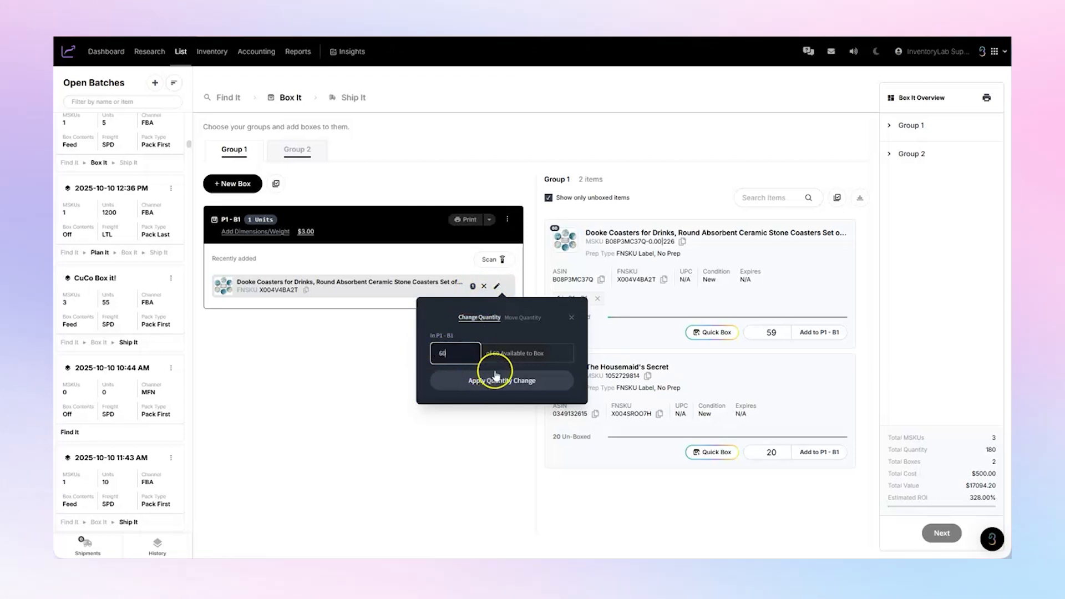
{"action": "left_click", "coordinate": [487, 388]}
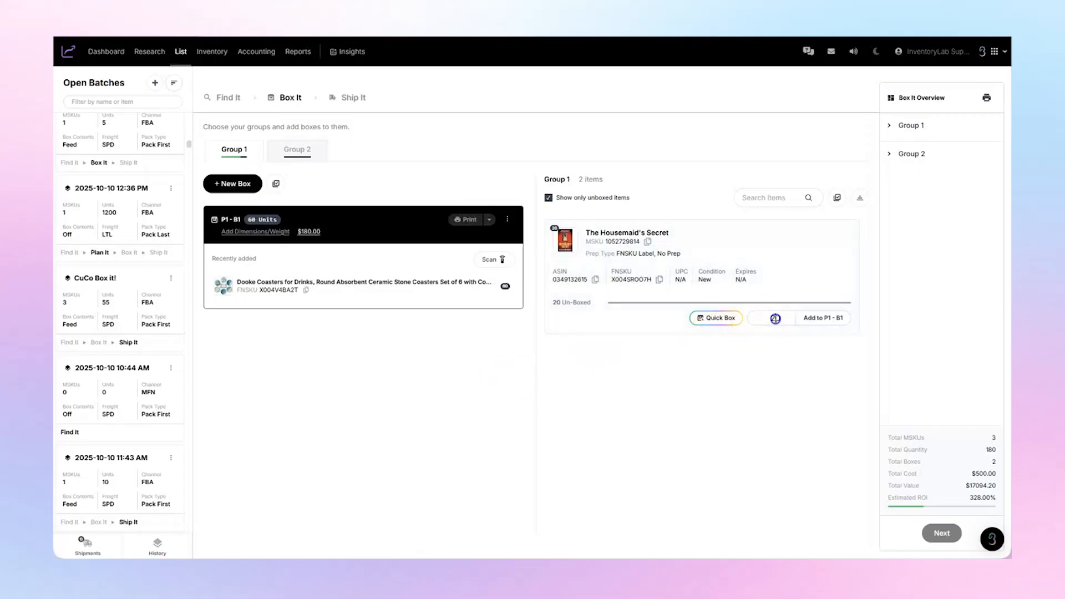
Step: Add 10 units of The Housemaid's Secret to box P1 - B1
{"action": "left_click", "coordinate": [820, 319]}
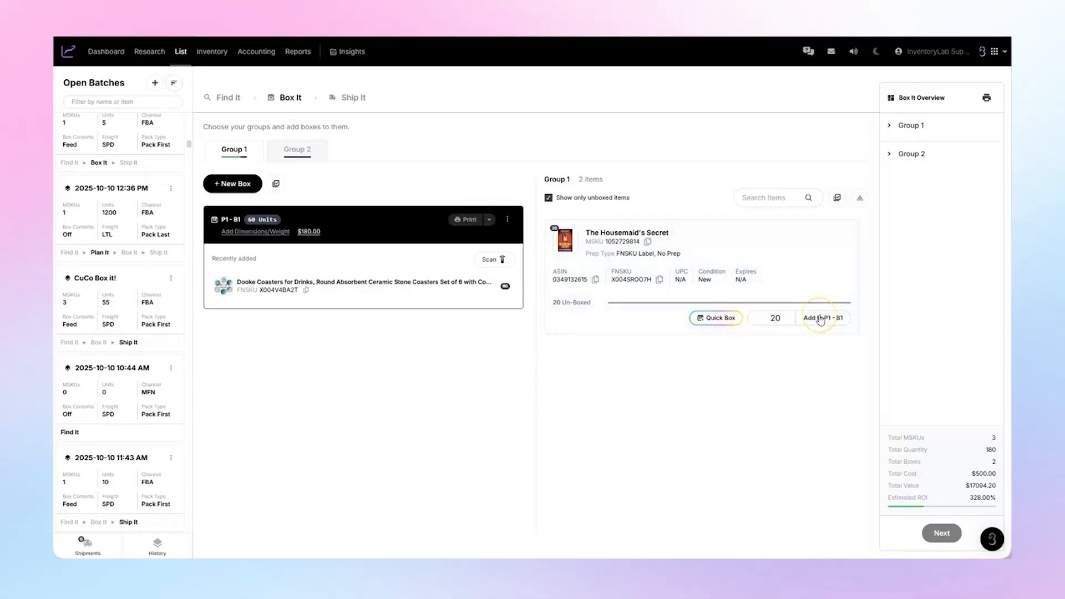
{"action": "type", "text": "1"}
{"action": "left_click", "coordinate": [822, 324]}
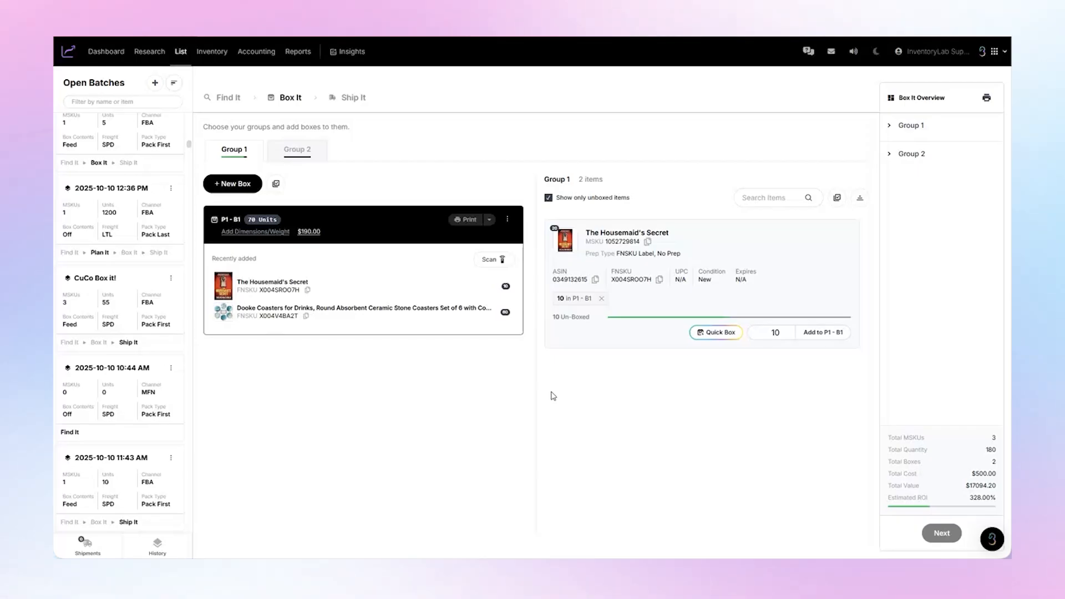
Step: Create a second box in Group 1 and make box P1 - B1 active again
{"action": "left_click", "coordinate": [222, 185]}
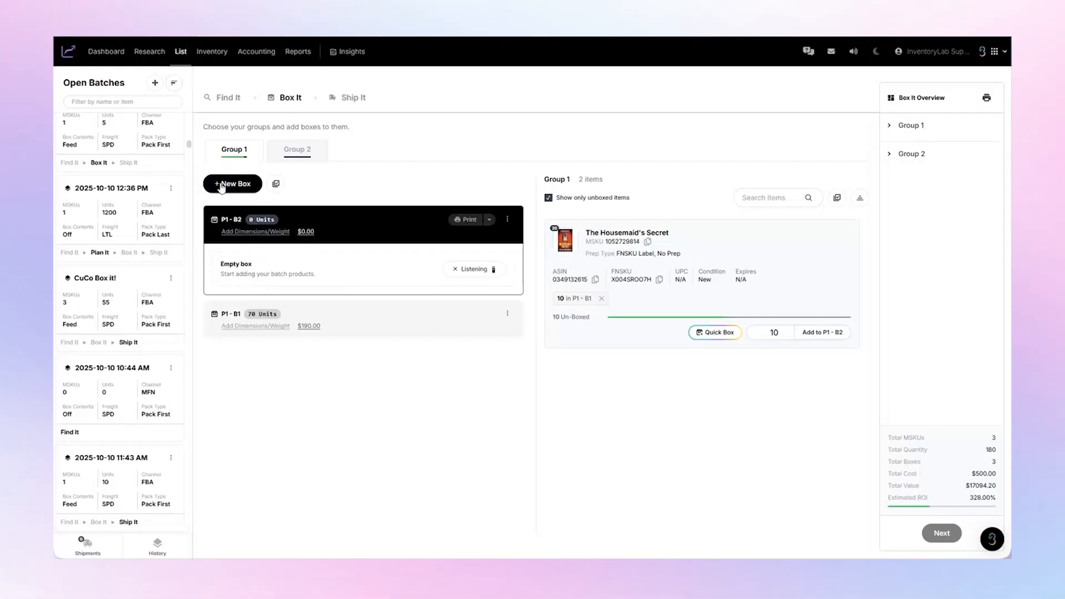
{"action": "left_click", "coordinate": [347, 323]}
{"action": "left_click", "coordinate": [348, 234]}
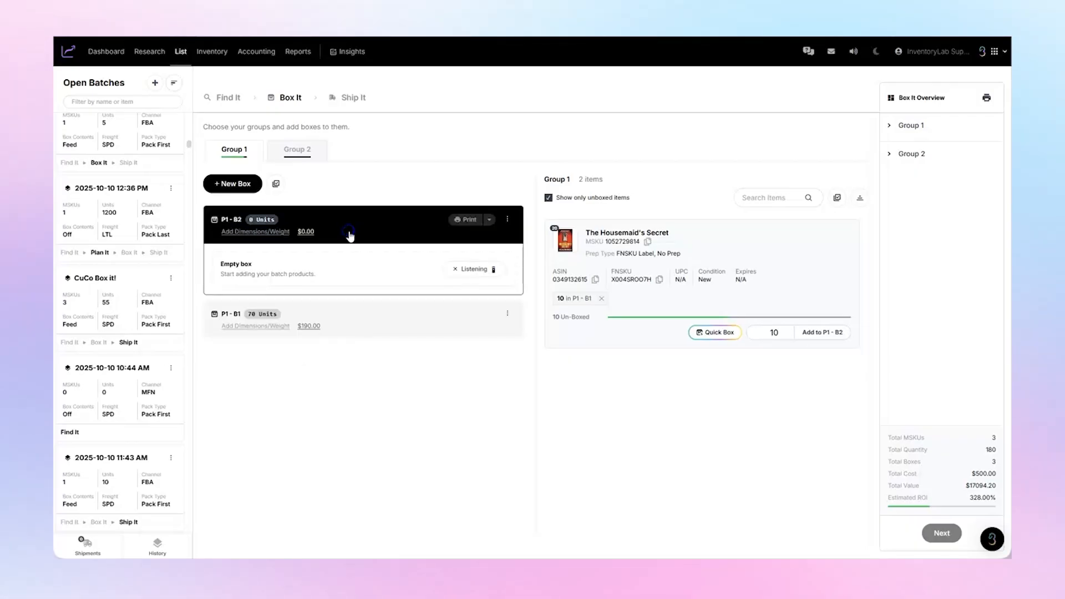
{"action": "left_click", "coordinate": [353, 314]}
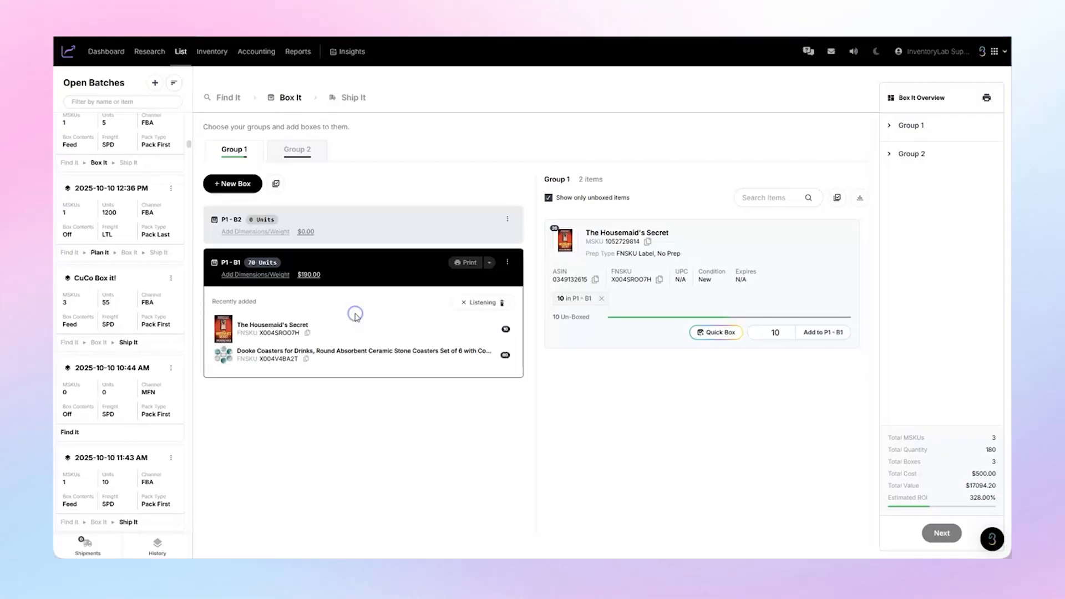
Step: Move 30 units of the Dooke Coasters from box P1 - B1 into box P1 - B2
{"action": "mouse_move", "coordinate": [357, 333]}
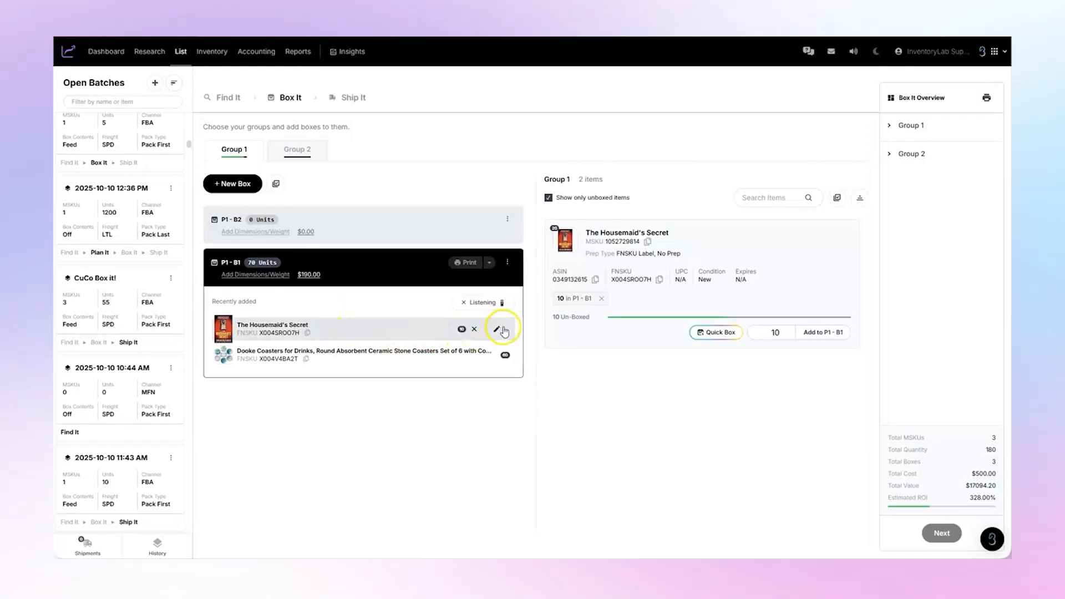
{"action": "left_click", "coordinate": [496, 356]}
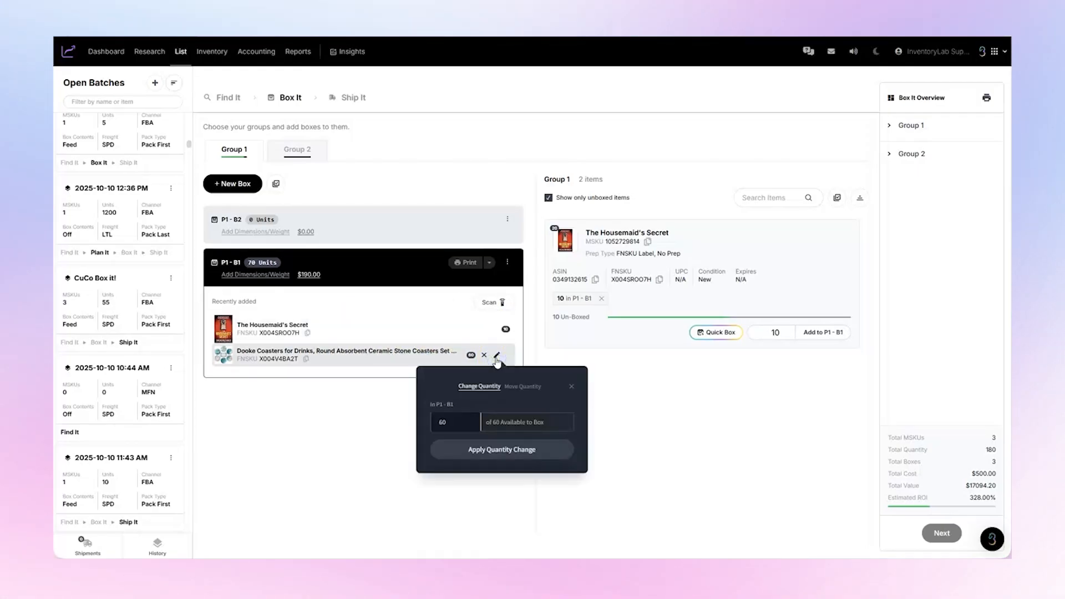
{"action": "left_click", "coordinate": [522, 386]}
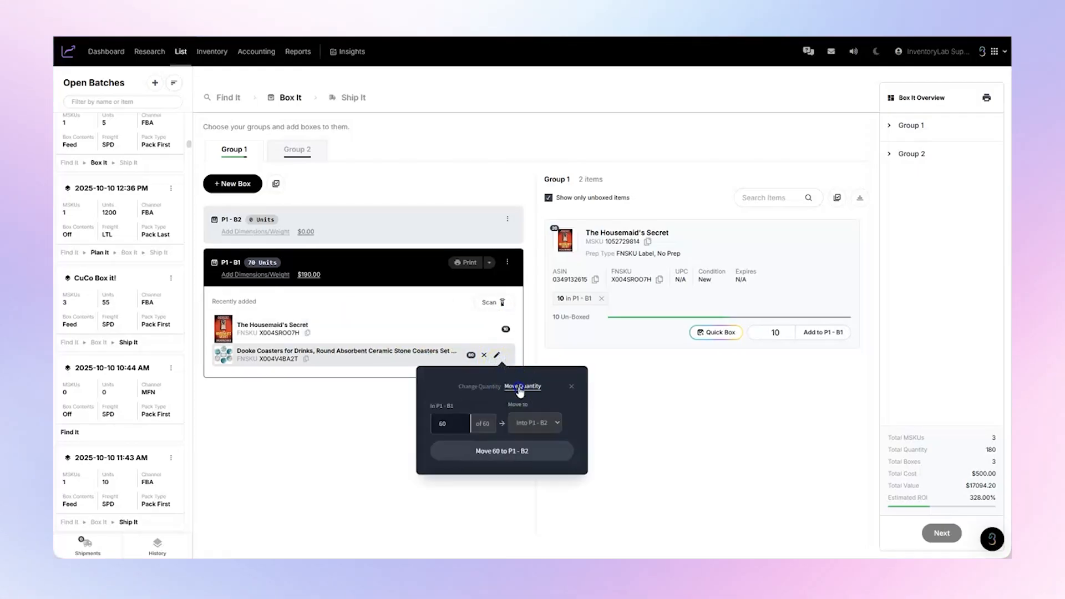
{"action": "double_click", "coordinate": [447, 425]}
{"action": "type", "text": "30"}
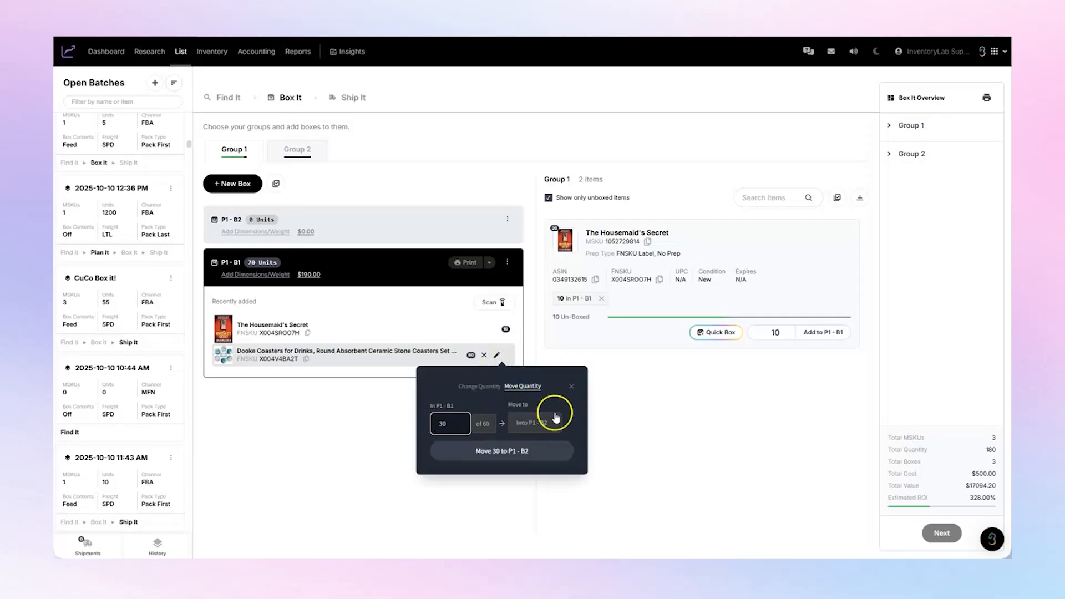
{"action": "left_click", "coordinate": [525, 454]}
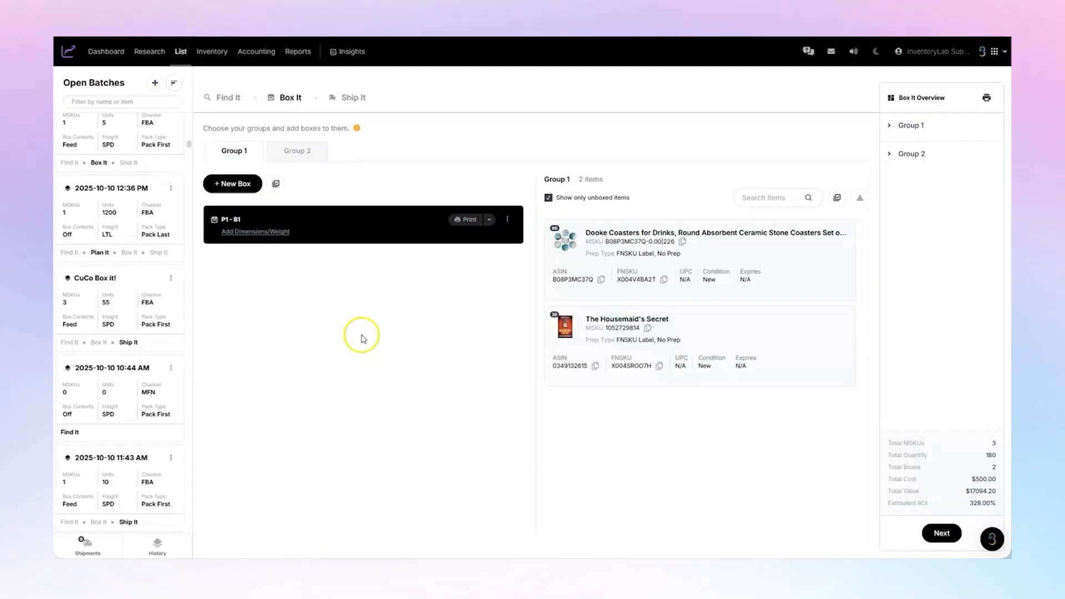
Step: Save dimensions of 10 × 10 × 10 and a weight of 10 for box P1 - B1
{"action": "left_click", "coordinate": [251, 232]}
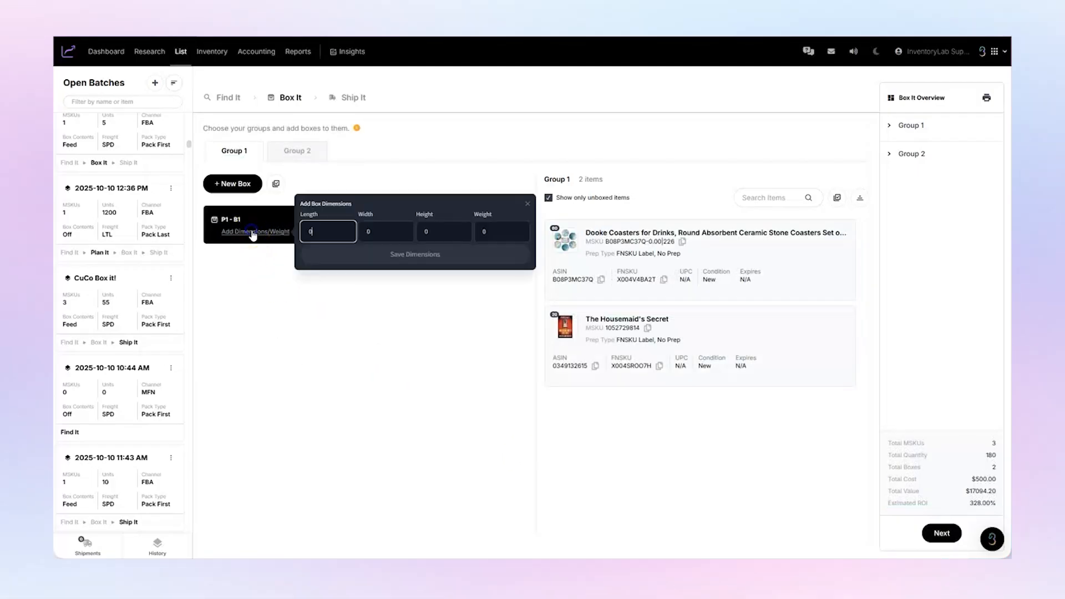
{"action": "type", "text": "10"}
{"action": "key", "text": "Tab"}
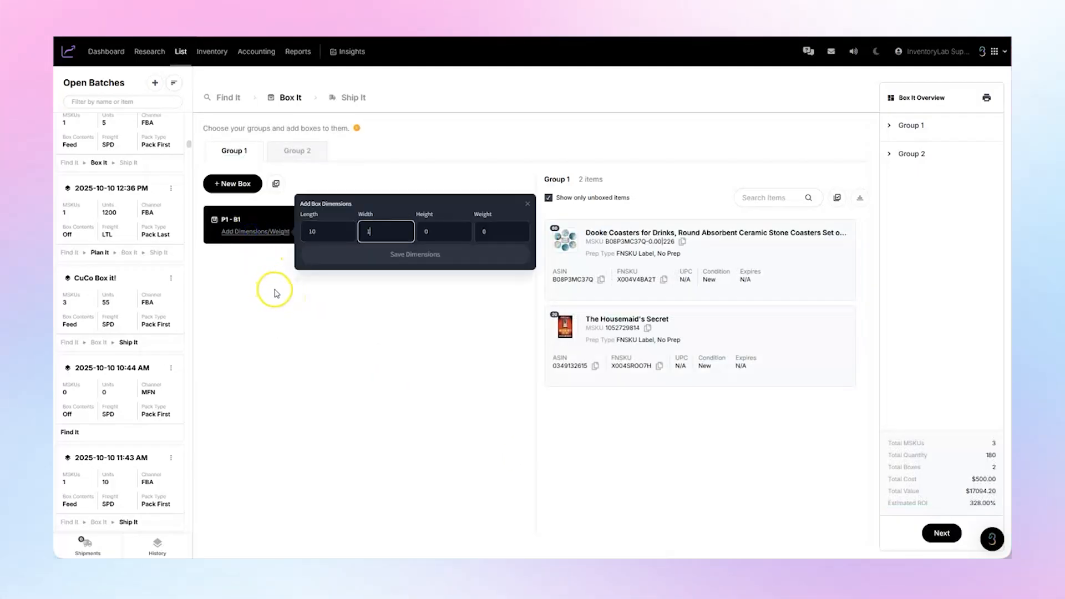
{"action": "type", "text": "10"}
{"action": "key", "text": "Tab"}
{"action": "type", "text": "10"}
{"action": "key", "text": "Tab"}
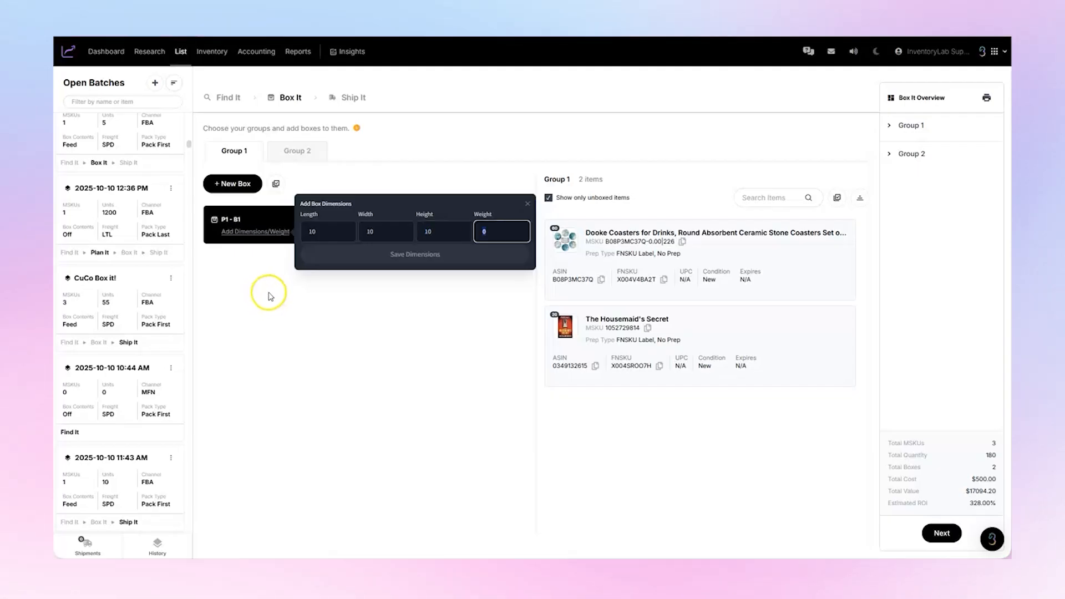
{"action": "type", "text": "10"}
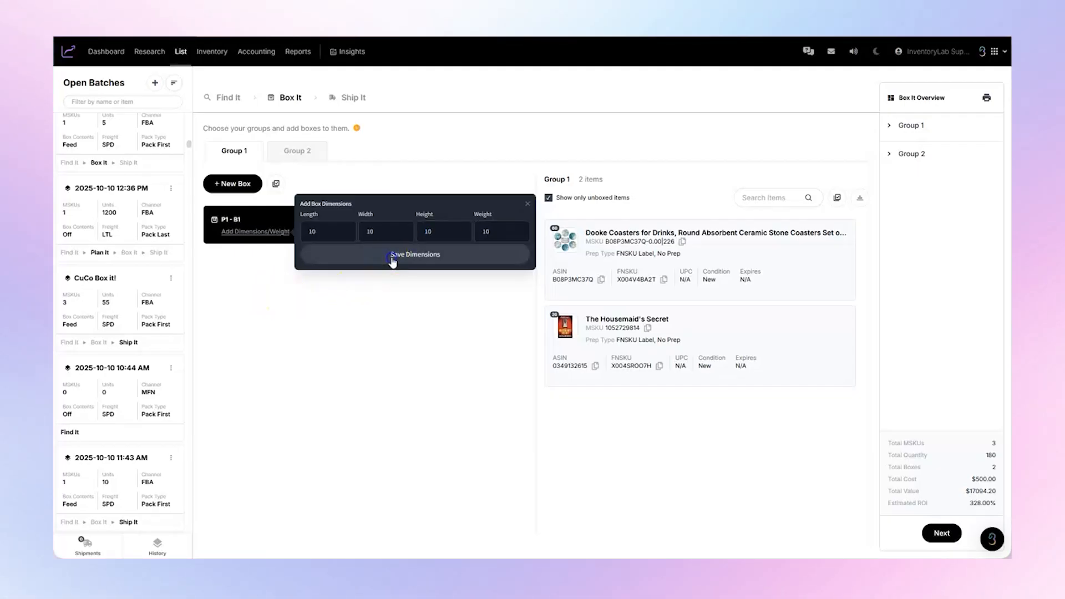
{"action": "left_click", "coordinate": [391, 256]}
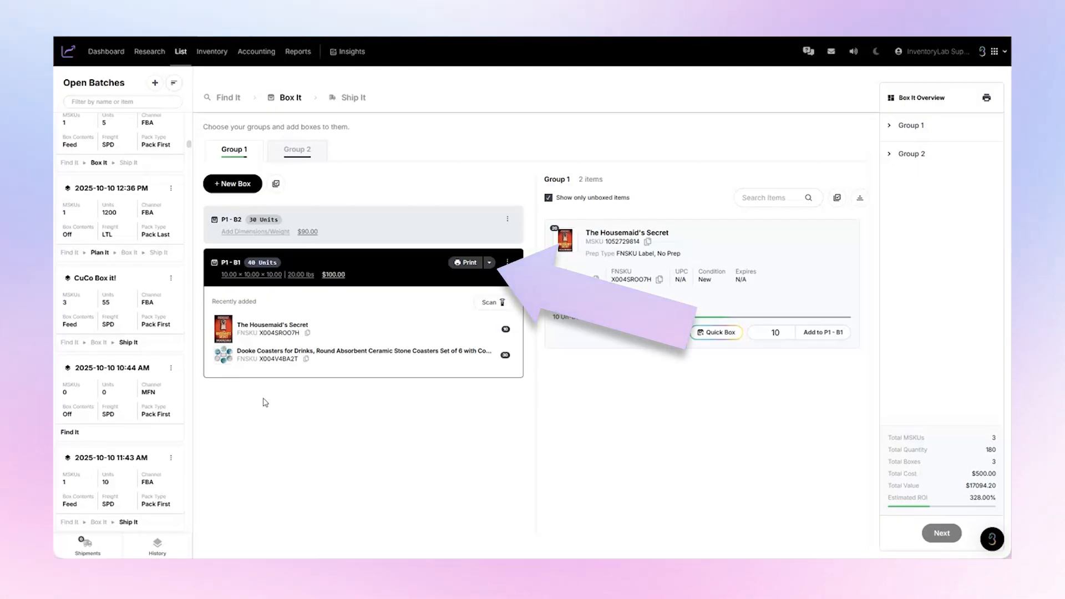
Step: Review the label printing options available for box P1 - B1
{"action": "left_click", "coordinate": [271, 402]}
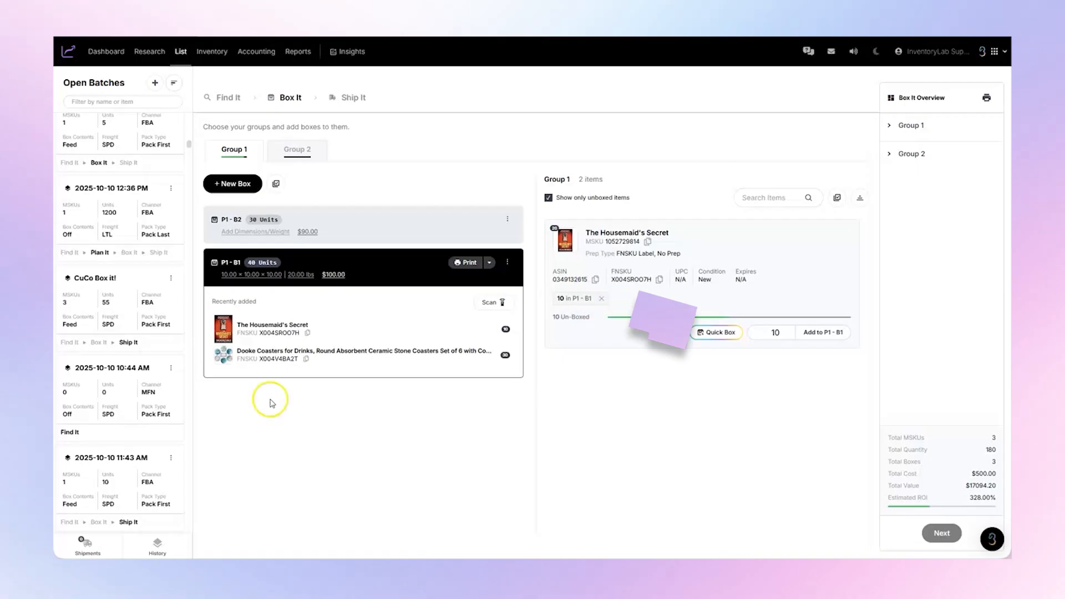
{"action": "left_click", "coordinate": [490, 263]}
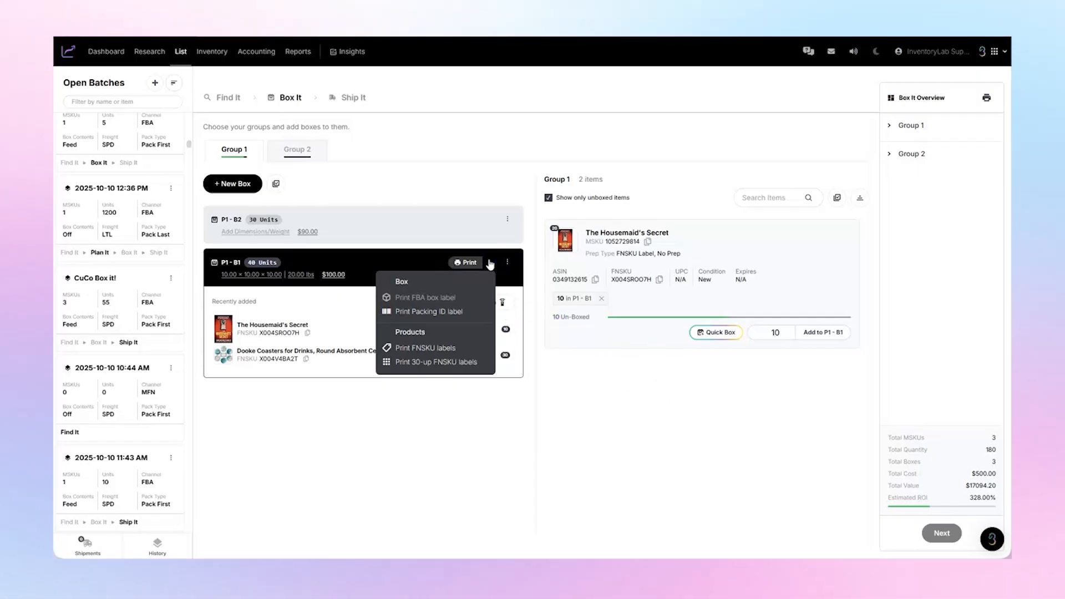
{"action": "left_click", "coordinate": [490, 263]}
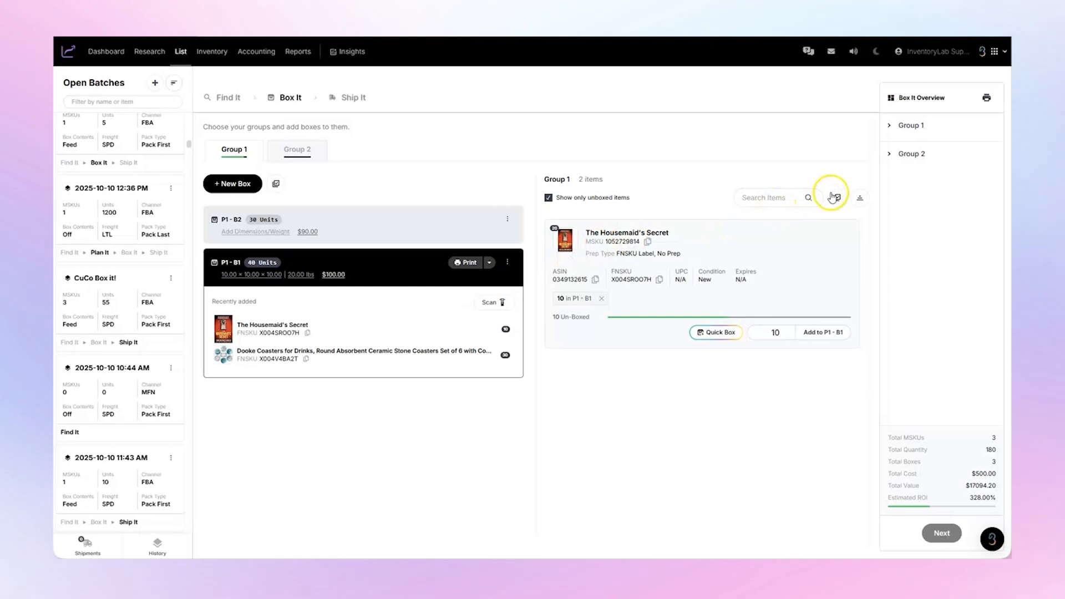
{"action": "left_click", "coordinate": [279, 187]}
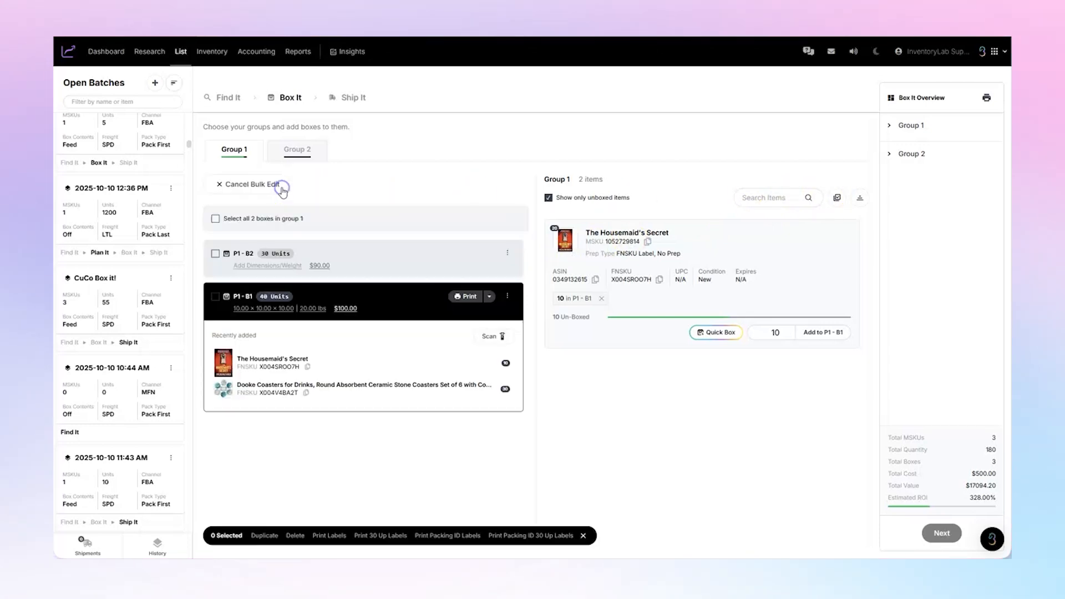
{"action": "left_click", "coordinate": [215, 254]}
{"action": "left_click", "coordinate": [215, 297]}
{"action": "left_click", "coordinate": [232, 184]}
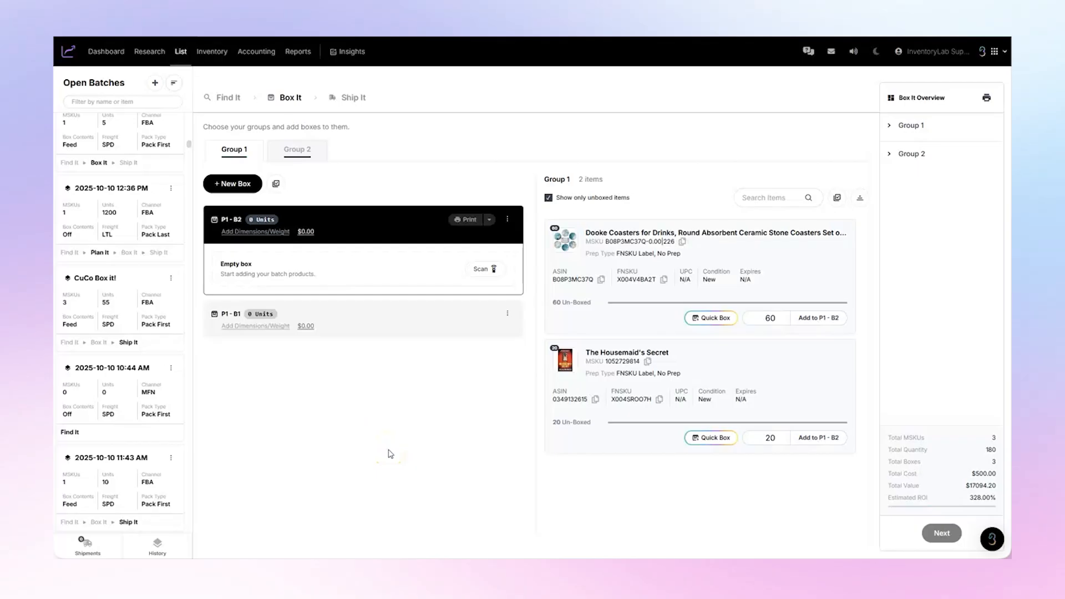
Step: Make box P1 - B1 active and start a Quick Box for the Dooke Coasters with 12 × 12 × 12 in box dimensions
{"action": "left_click", "coordinate": [459, 324]}
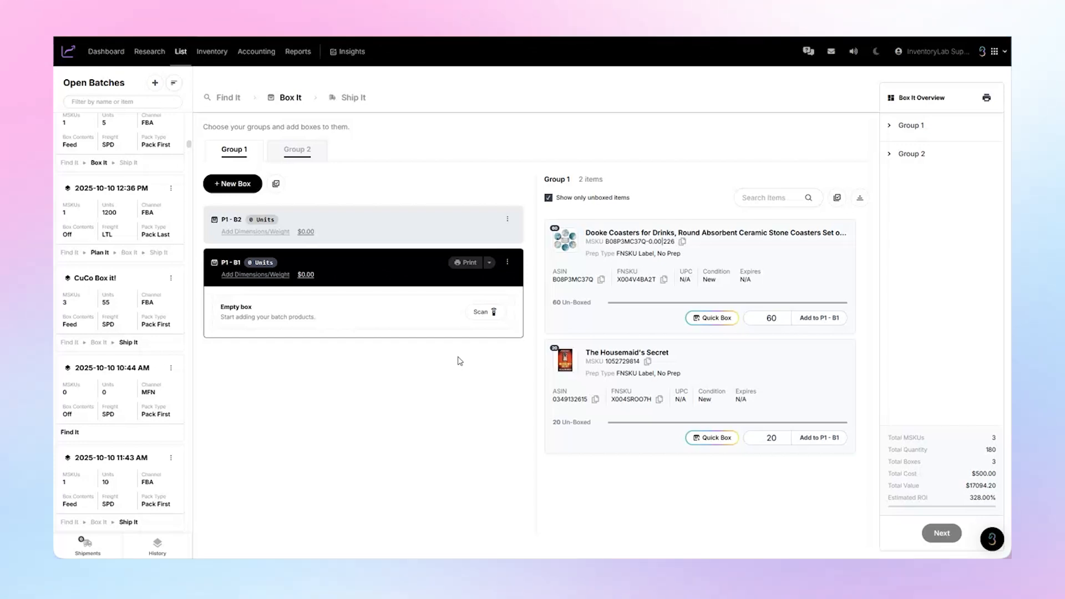
{"action": "left_click", "coordinate": [702, 317]}
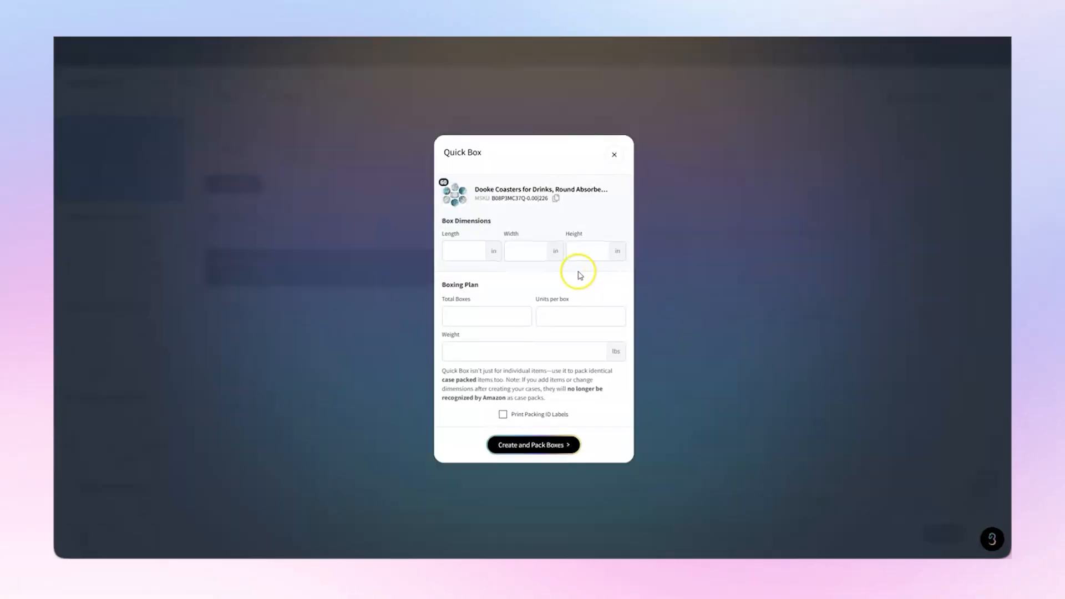
{"action": "left_click", "coordinate": [473, 251]}
{"action": "type", "text": "12"}
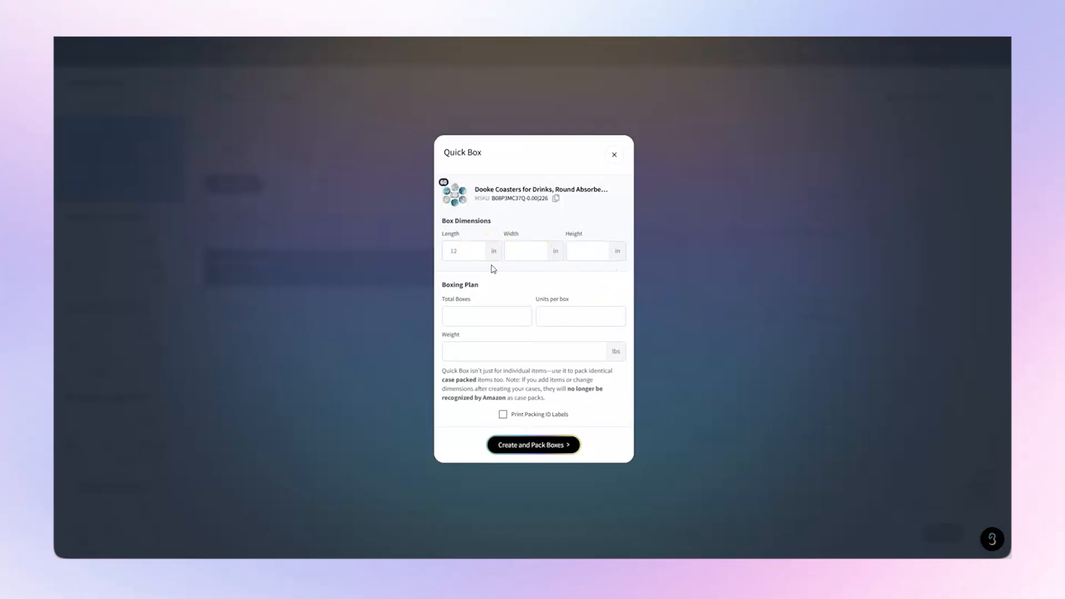
{"action": "type", "text": "12"}
{"action": "key", "text": "Tab"}
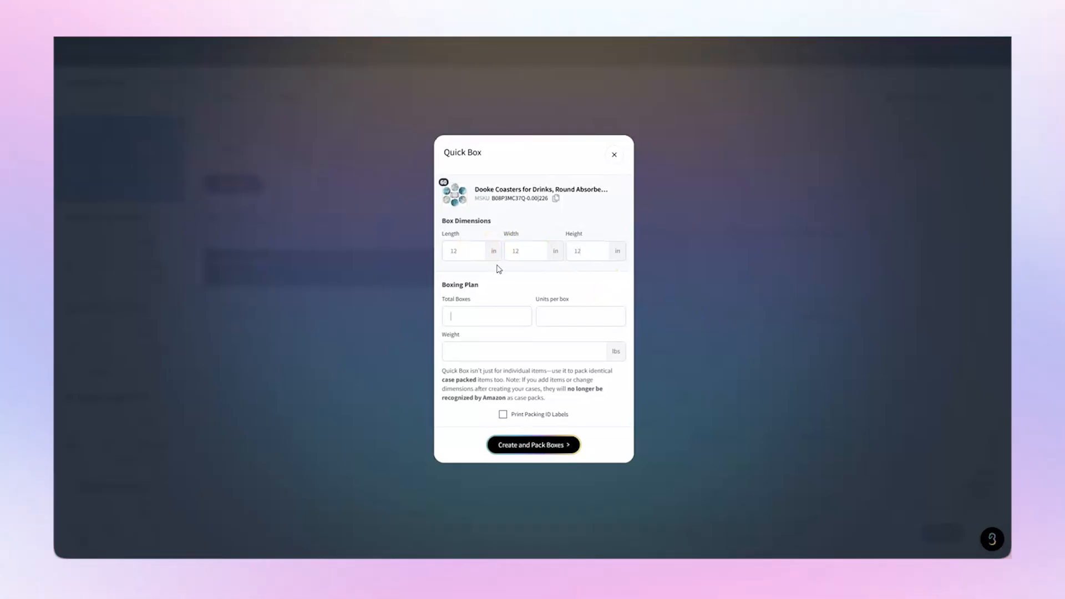
Step: Create and pack 5 Quick Boxes of 2 coaster units each, with a weight of 10 lb per box
{"action": "type", "text": "5"}
{"action": "key", "text": "Tab"}
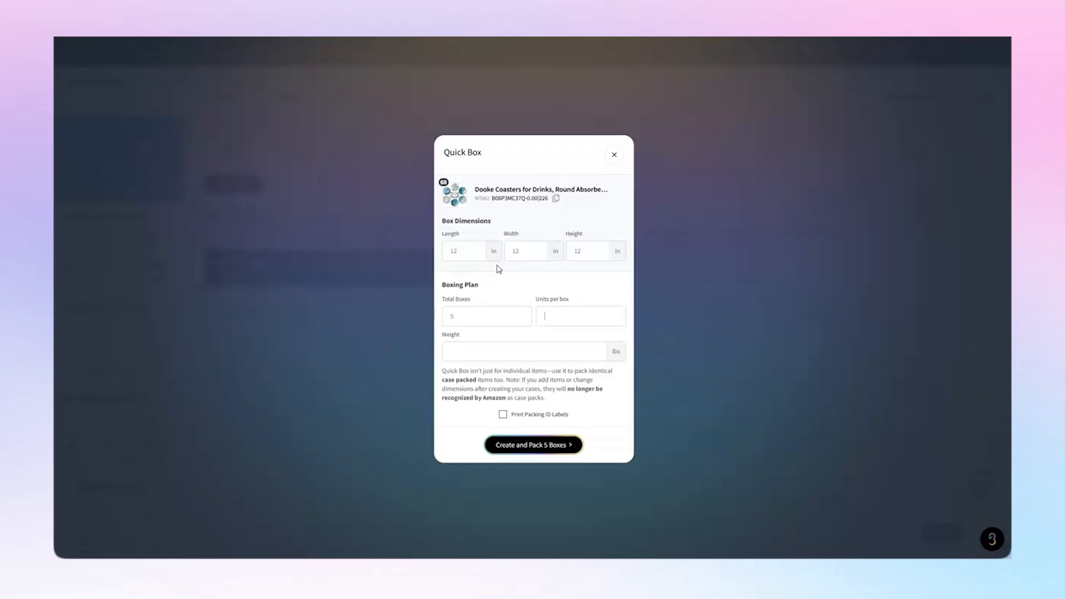
{"action": "type", "text": "10"}
{"action": "left_click", "coordinate": [500, 266]}
{"action": "left_click", "coordinate": [560, 447]}
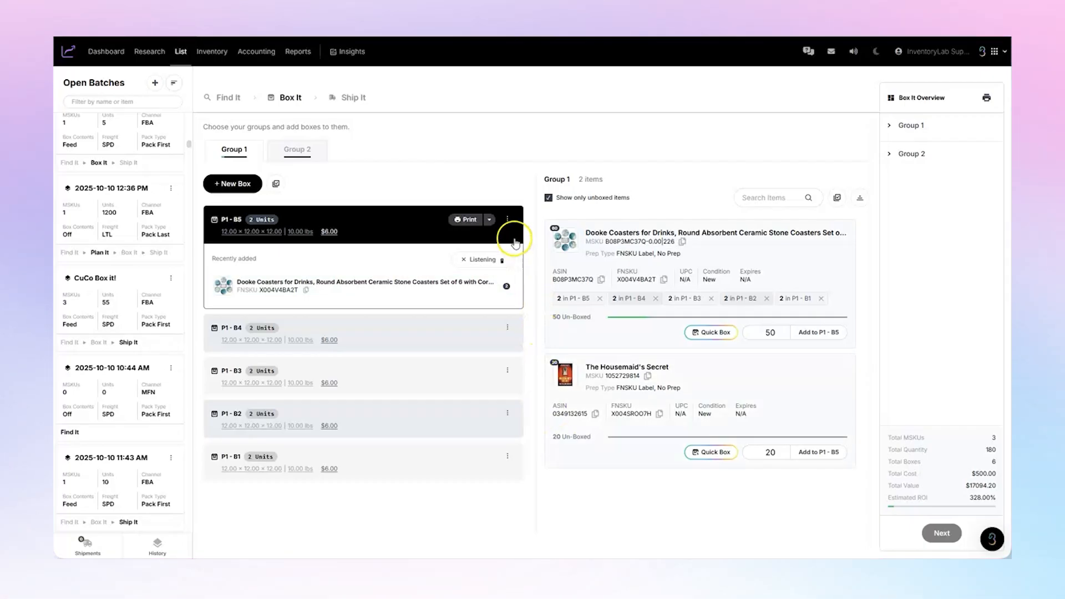
Step: Make 25 copies of the active box
{"action": "left_click", "coordinate": [507, 219]}
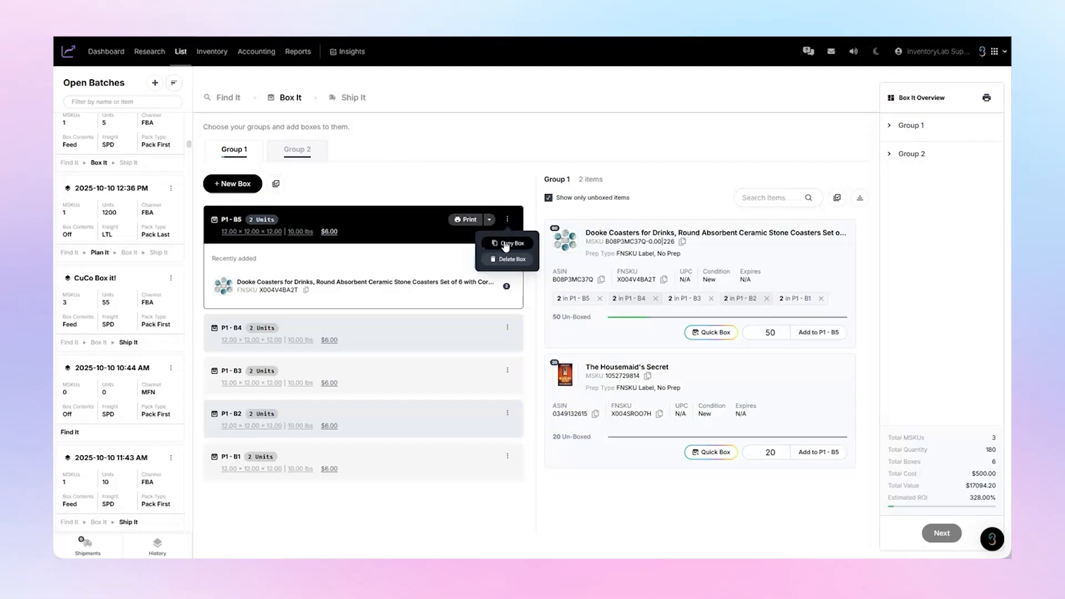
{"action": "left_click", "coordinate": [505, 246]}
{"action": "type", "text": "25"}
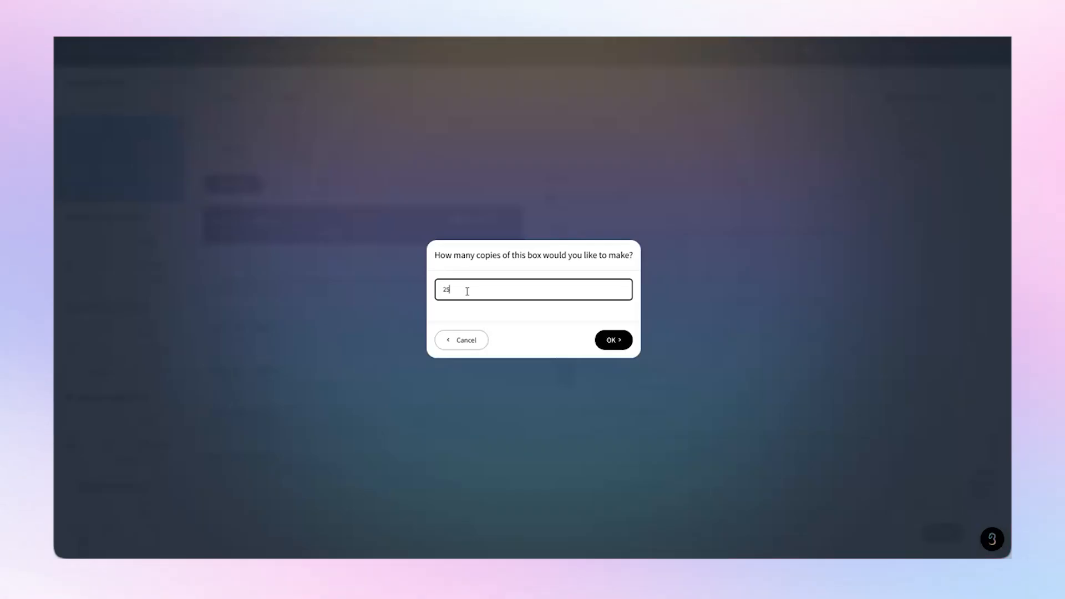
{"action": "left_click", "coordinate": [613, 340]}
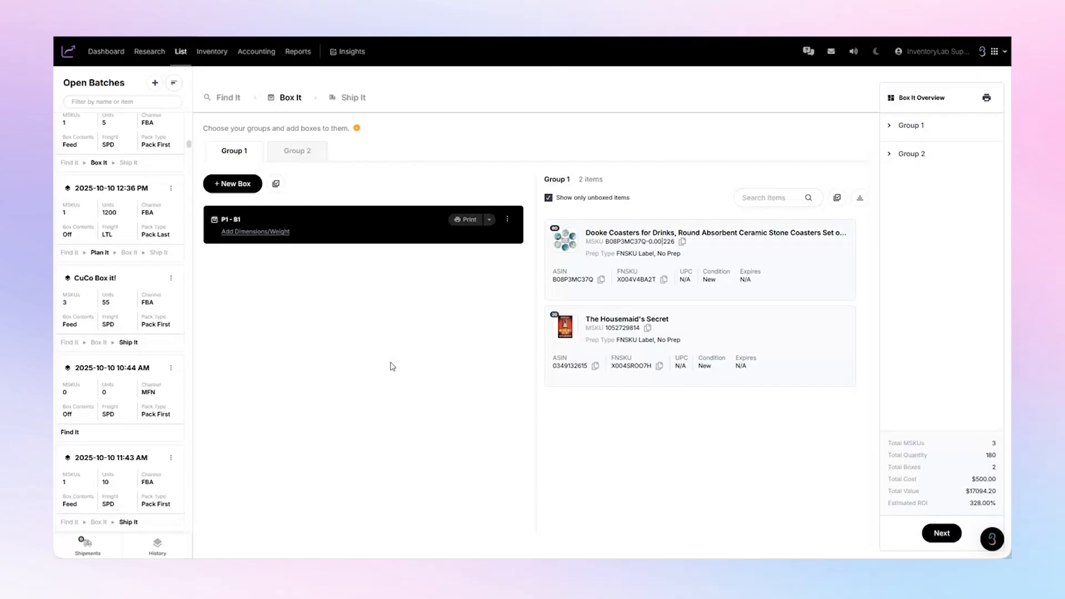
Step: Add a length, width and height of 10 and a weight of 10 to the empty box P1 - B1
{"action": "left_click", "coordinate": [256, 232]}
{"action": "type", "text": "10"}
{"action": "key", "text": "Tab"}
{"action": "type", "text": "10"}
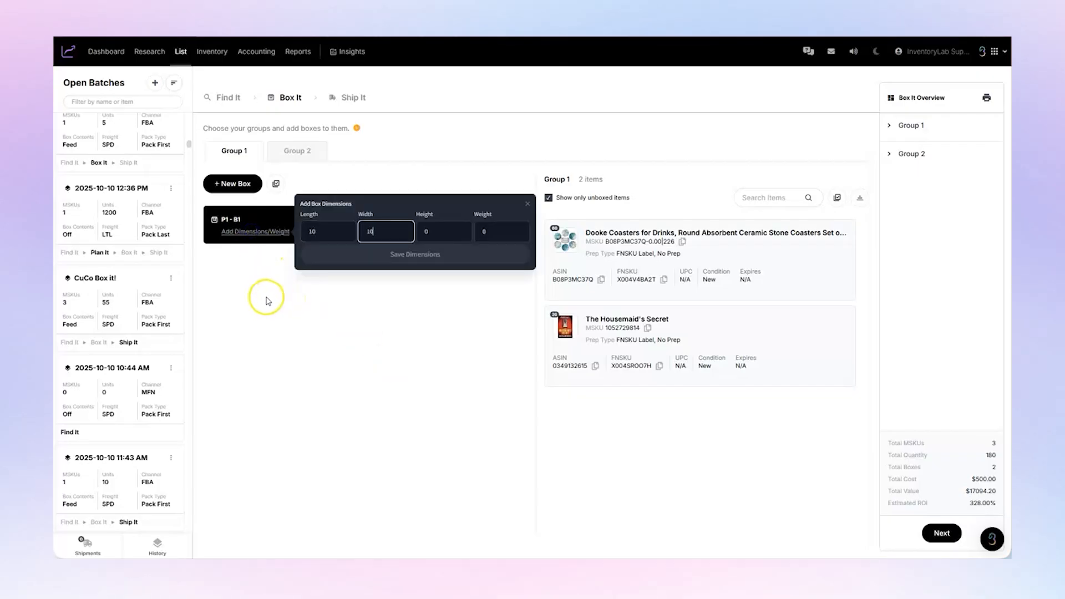
{"action": "key", "text": "Tab"}
{"action": "type", "text": "10"}
{"action": "key", "text": "Tab"}
{"action": "type", "text": "10"}
{"action": "left_click", "coordinate": [392, 257]}
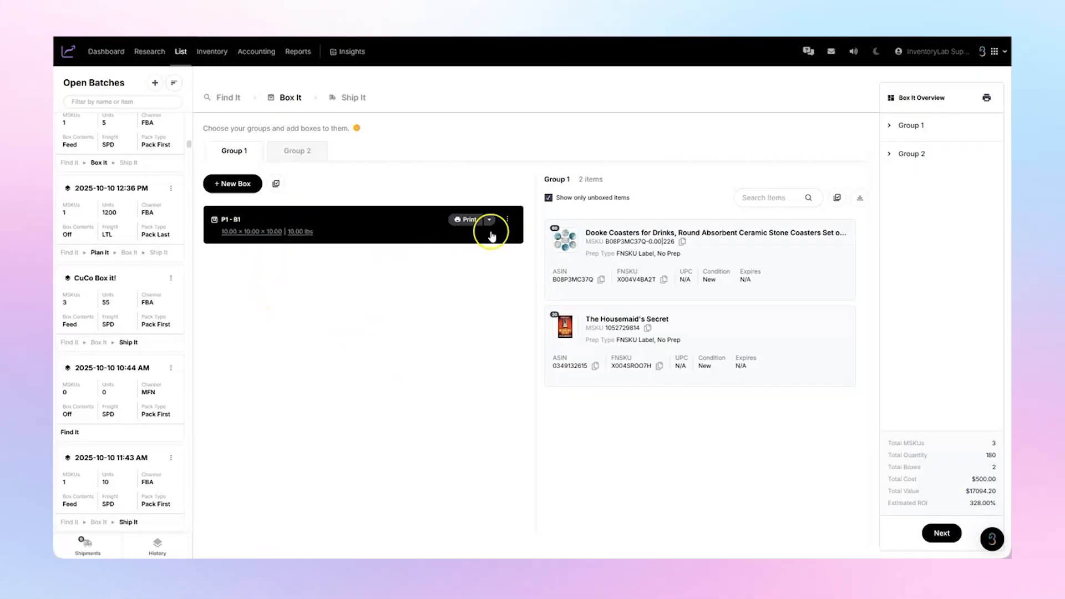
Step: Make 5 copies of box P1 - B1
{"action": "left_click", "coordinate": [506, 219]}
{"action": "left_click", "coordinate": [506, 241]}
{"action": "type", "text": "5"}
{"action": "left_click", "coordinate": [611, 340]}
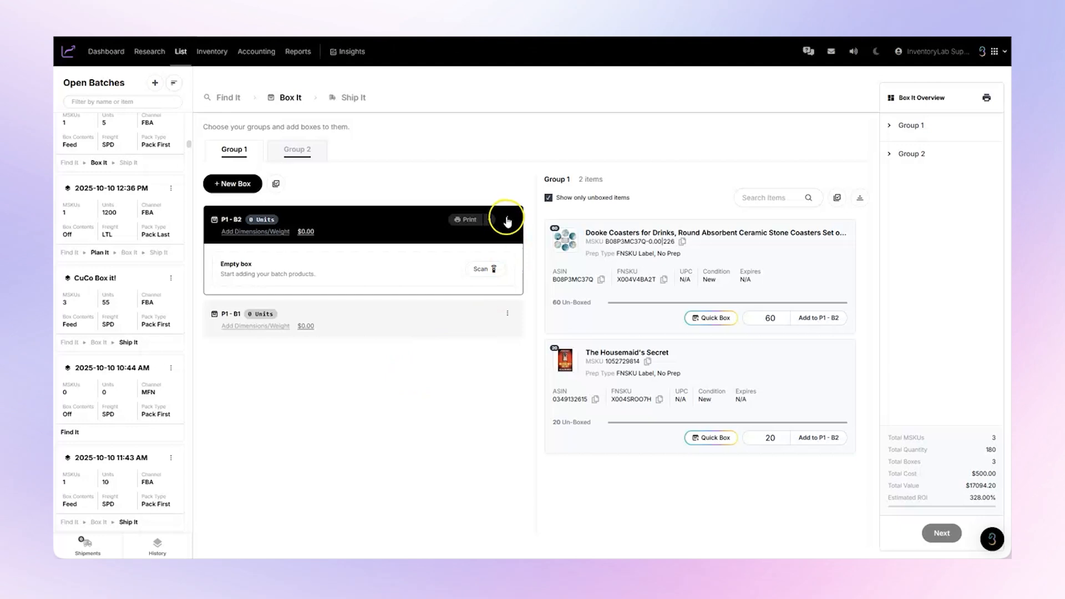
Step: Delete the empty box P1 - B2 from Group 1
{"action": "left_click", "coordinate": [507, 220]}
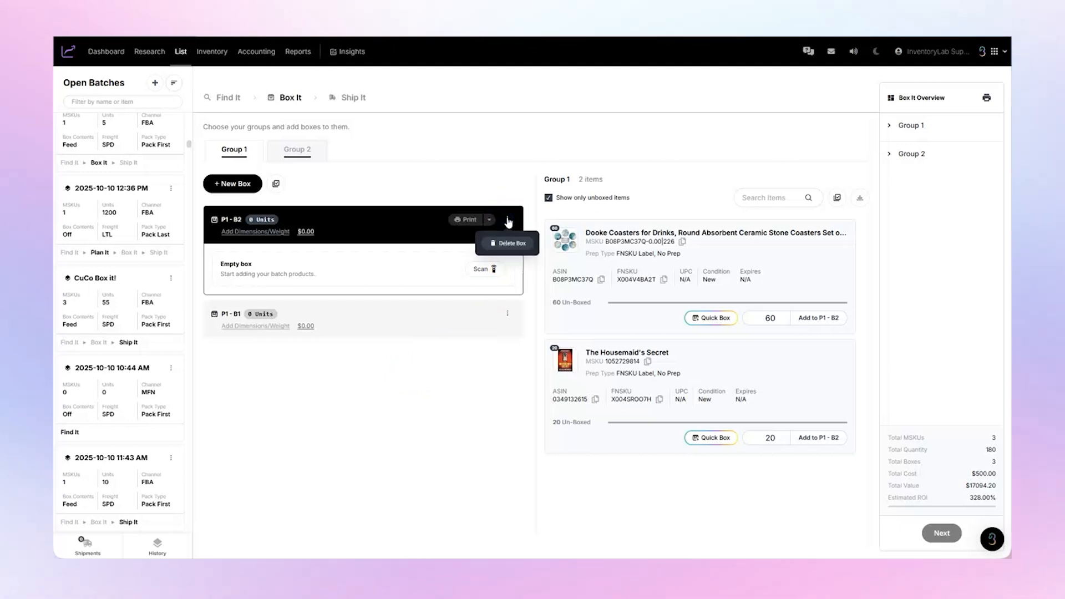
{"action": "left_click", "coordinate": [509, 244]}
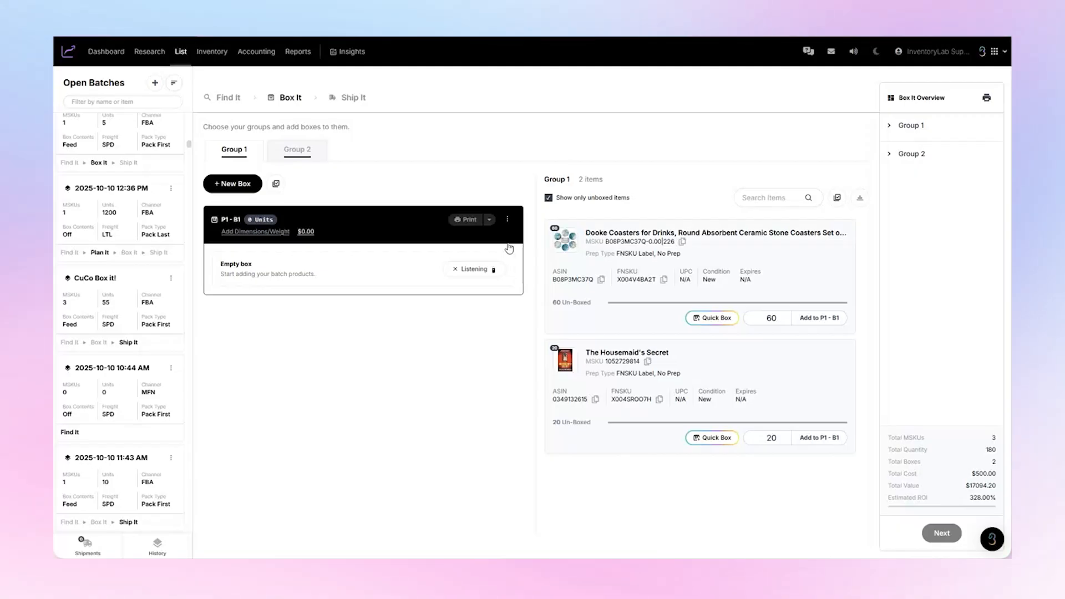
Step: Bulk-duplicate boxes P1 - B4 and P1 - B3 in Group 1
{"action": "left_click", "coordinate": [277, 185]}
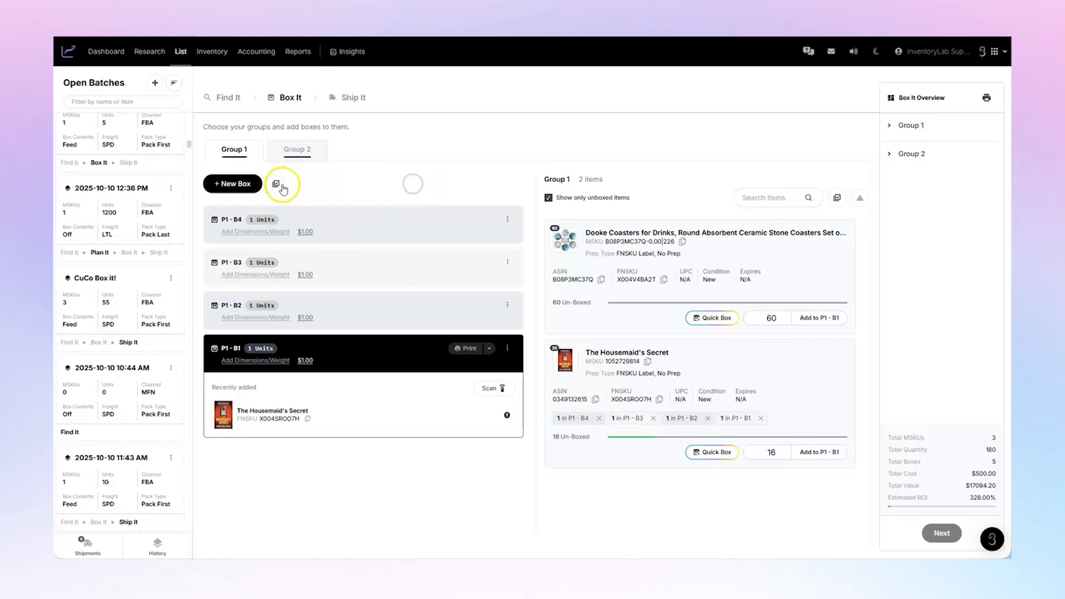
{"action": "left_click", "coordinate": [277, 185]}
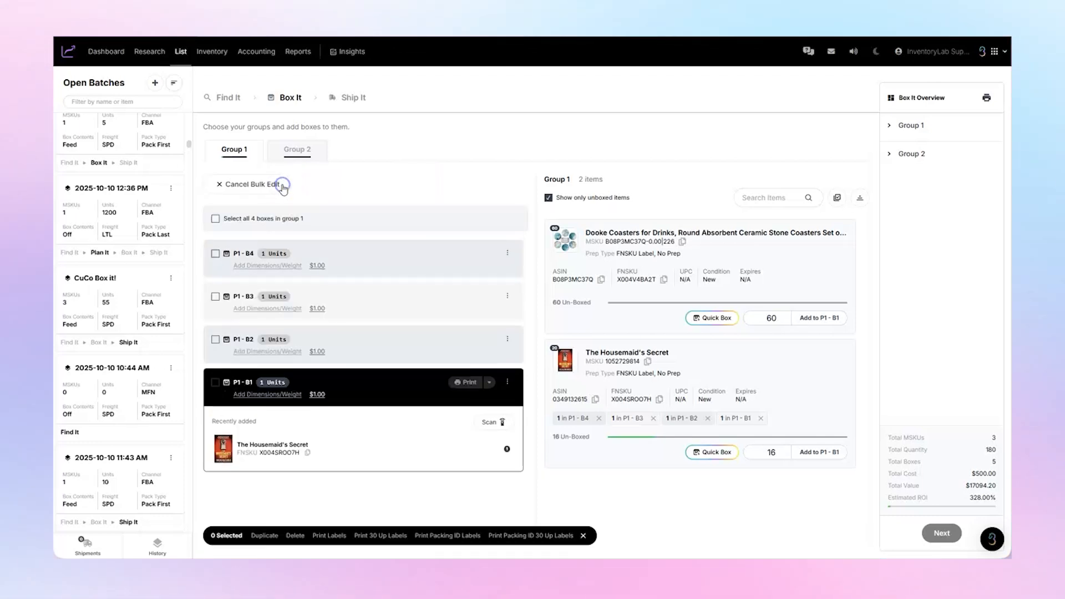
{"action": "left_click", "coordinate": [215, 254]}
{"action": "left_click", "coordinate": [216, 297]}
{"action": "left_click", "coordinate": [264, 537]}
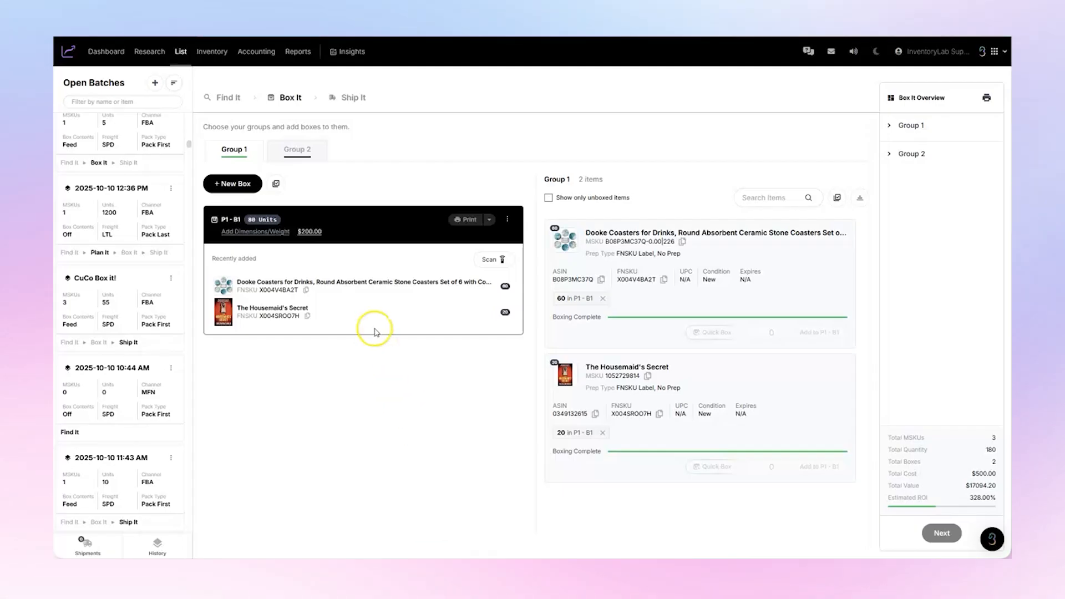
Step: Add all 100 units of the YLCJ Coat hanger to box P2 - B1 in Group 2
{"action": "left_click", "coordinate": [298, 151]}
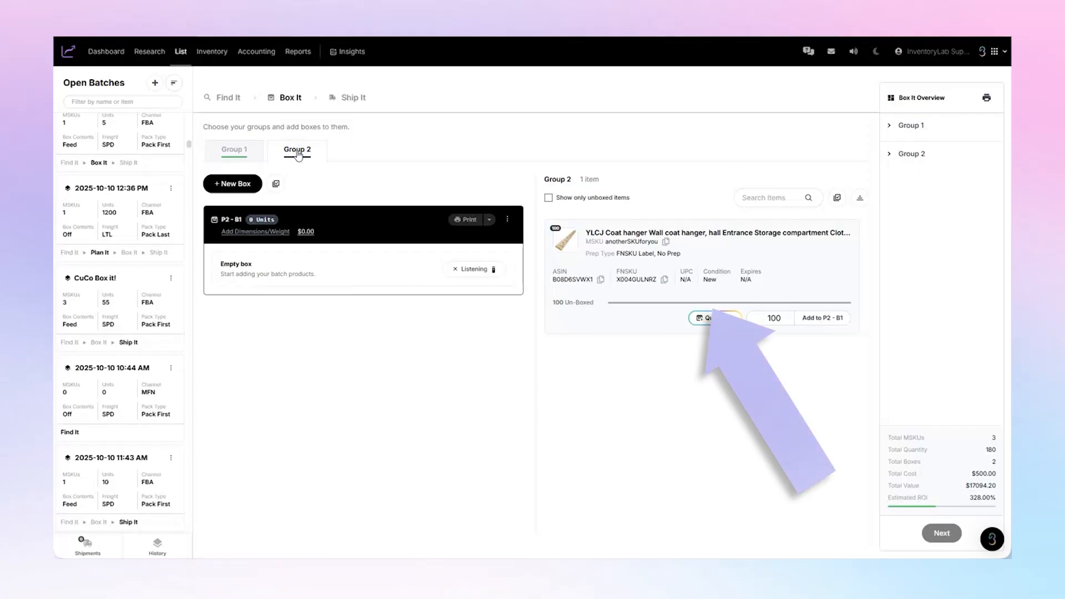
{"action": "left_click", "coordinate": [820, 318]}
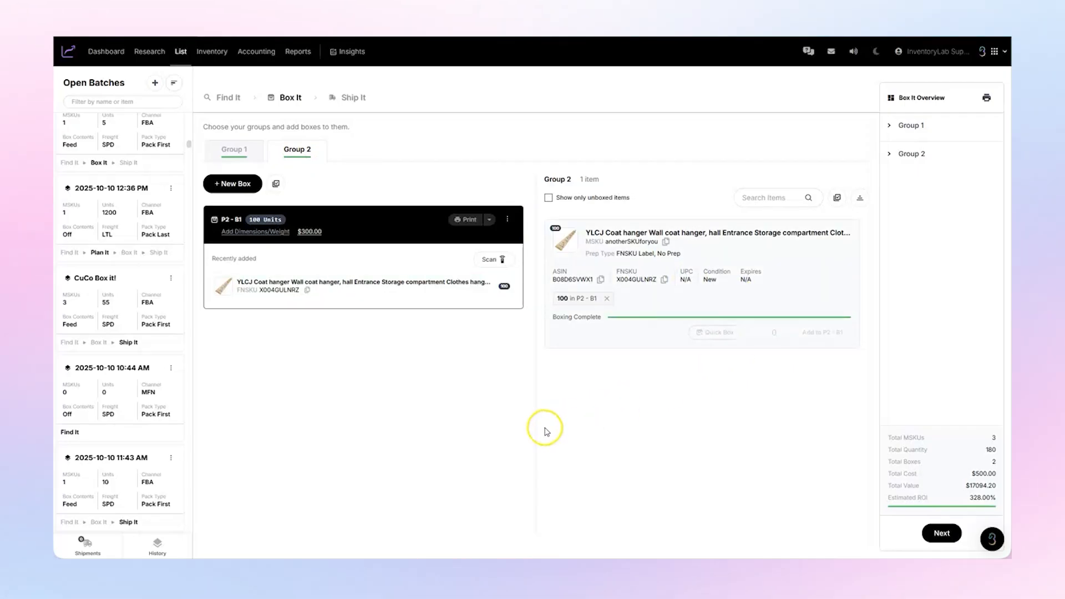
Step: Open the form for missing box dimensions, and return to Group 2
{"action": "left_click", "coordinate": [941, 533]}
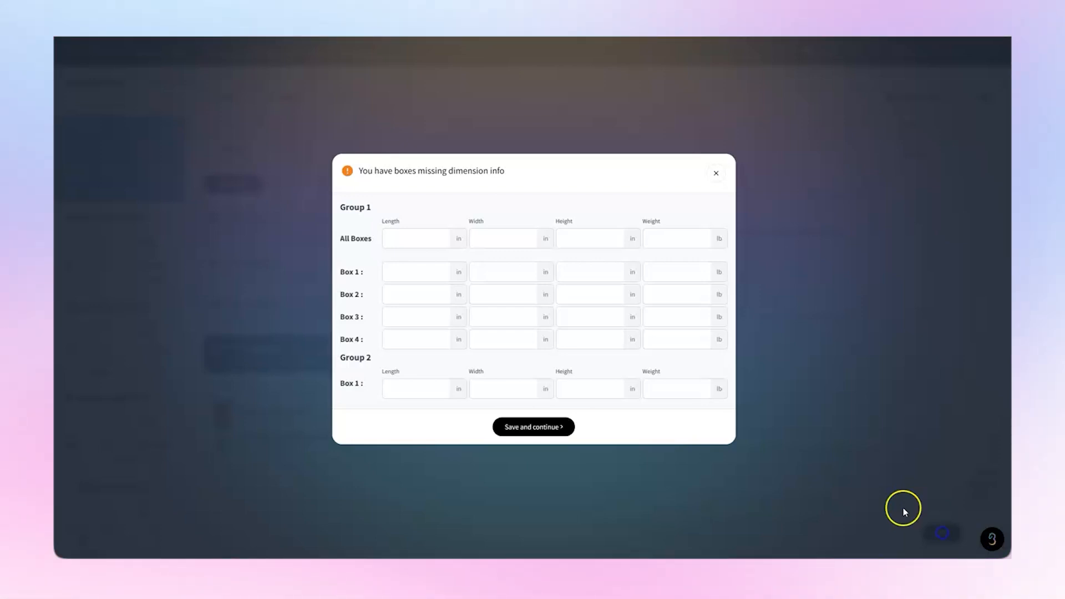
{"action": "left_click", "coordinate": [282, 149]}
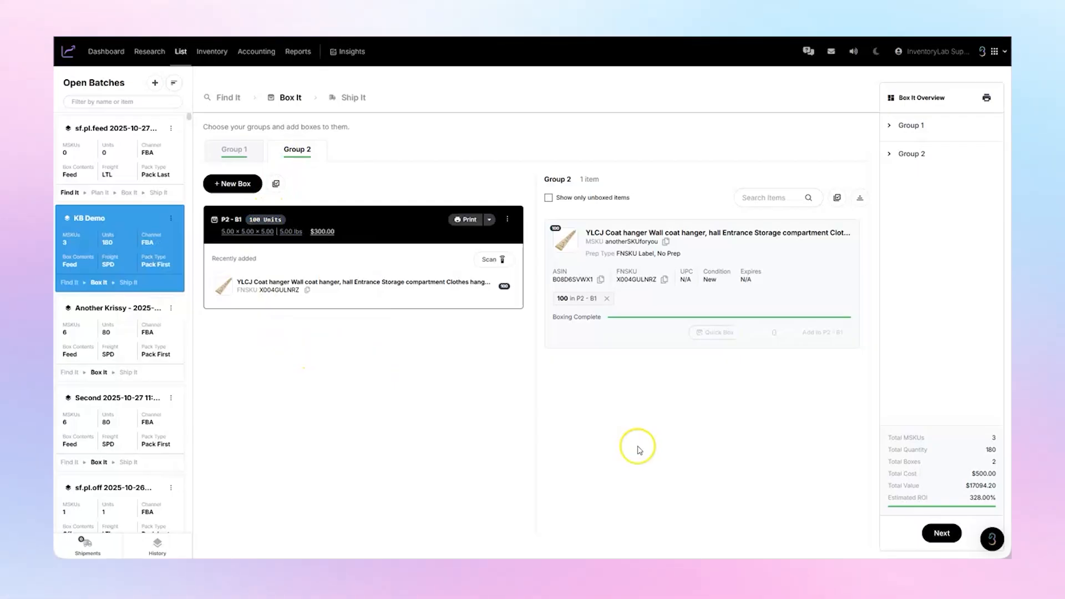
Step: Set the ship date to 10/31/2025 and confirm it to continue to Ship It
{"action": "left_click", "coordinate": [939, 536]}
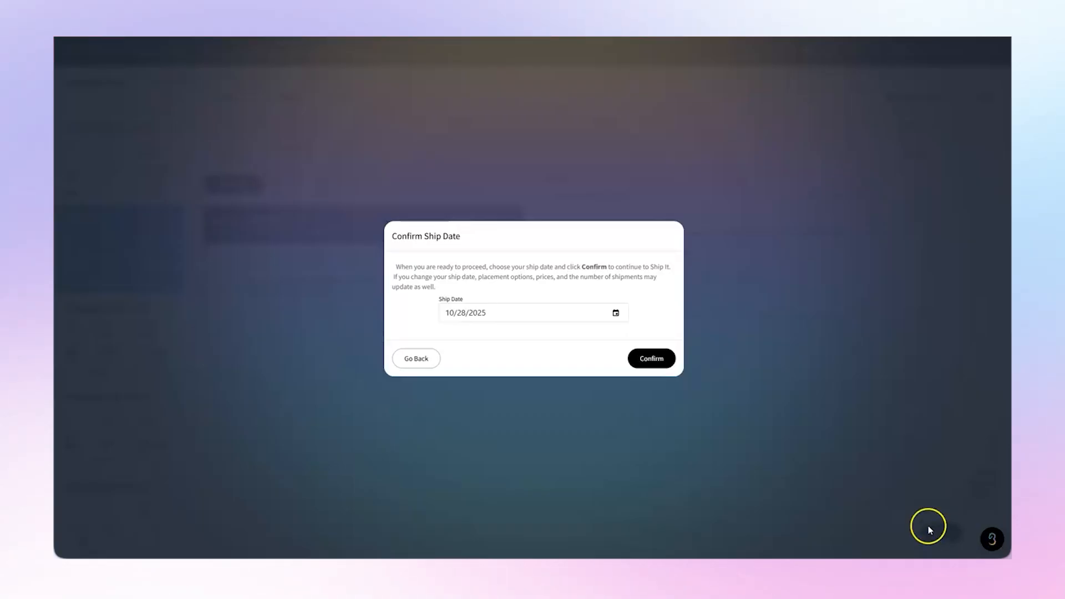
{"action": "left_click", "coordinate": [615, 312]}
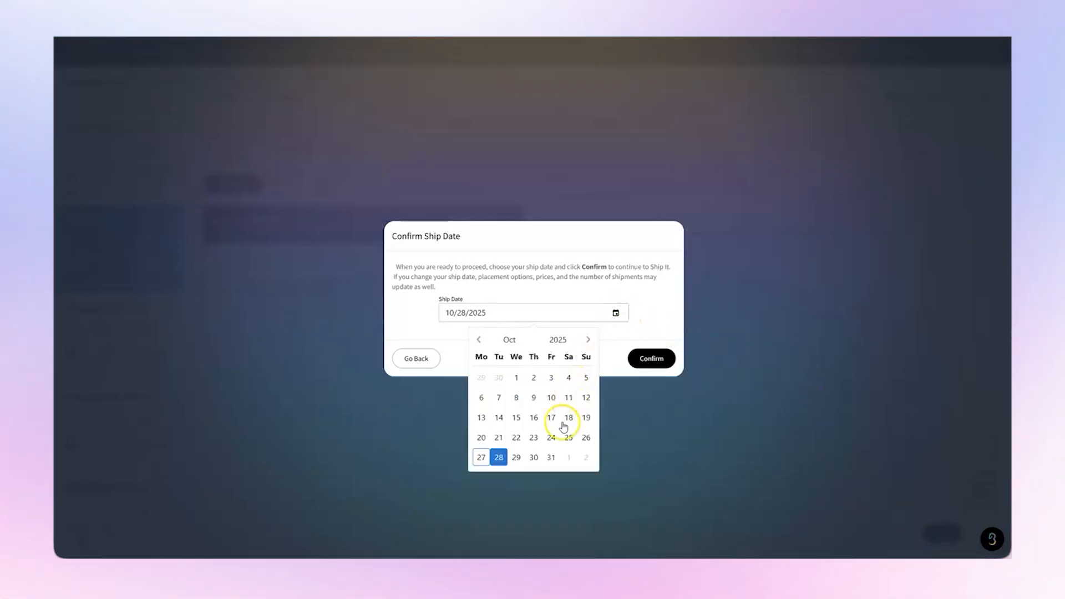
{"action": "left_click", "coordinate": [550, 458]}
{"action": "left_click", "coordinate": [654, 359]}
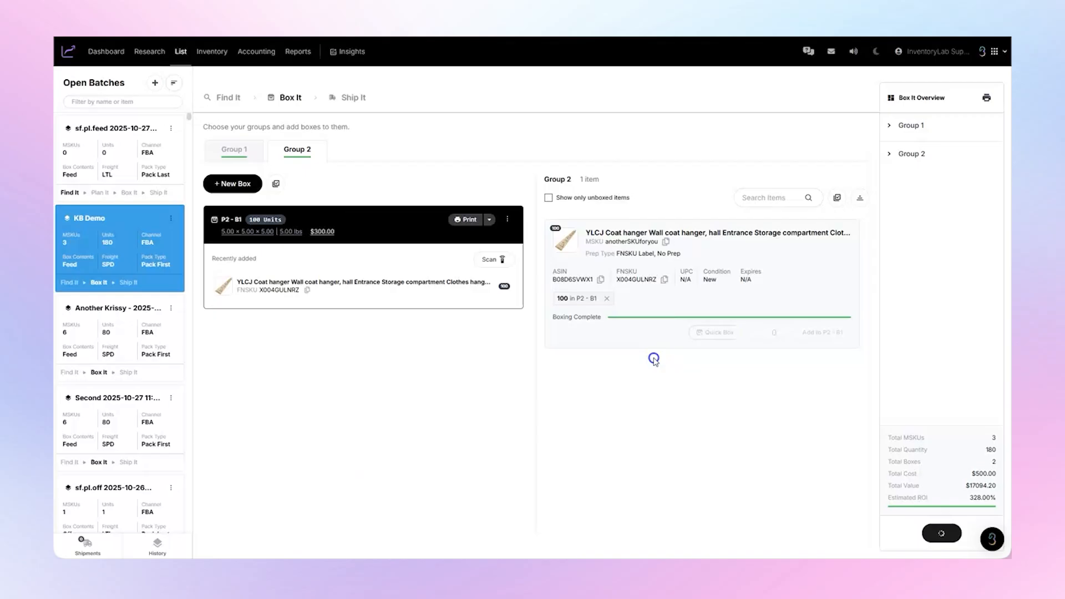